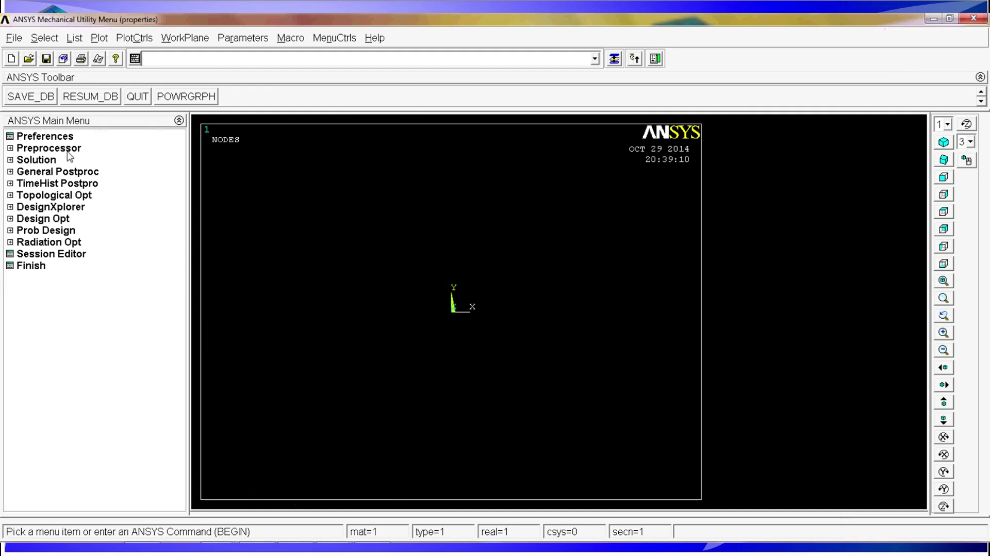
# Step: Open the element type library from Preprocessor > Element Type > Add/Edit/Delete
pyautogui.click(70, 150)
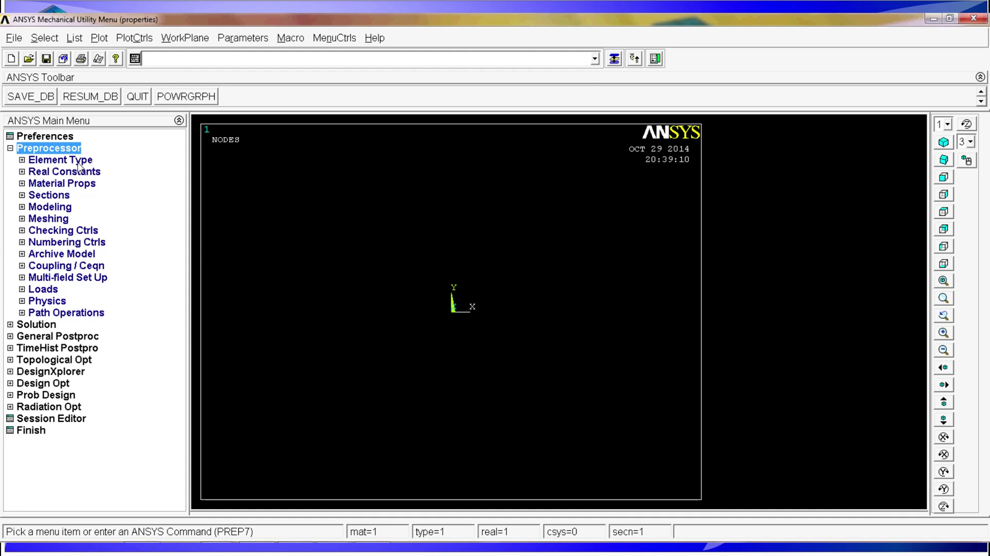
pyautogui.click(80, 162)
pyautogui.click(96, 173)
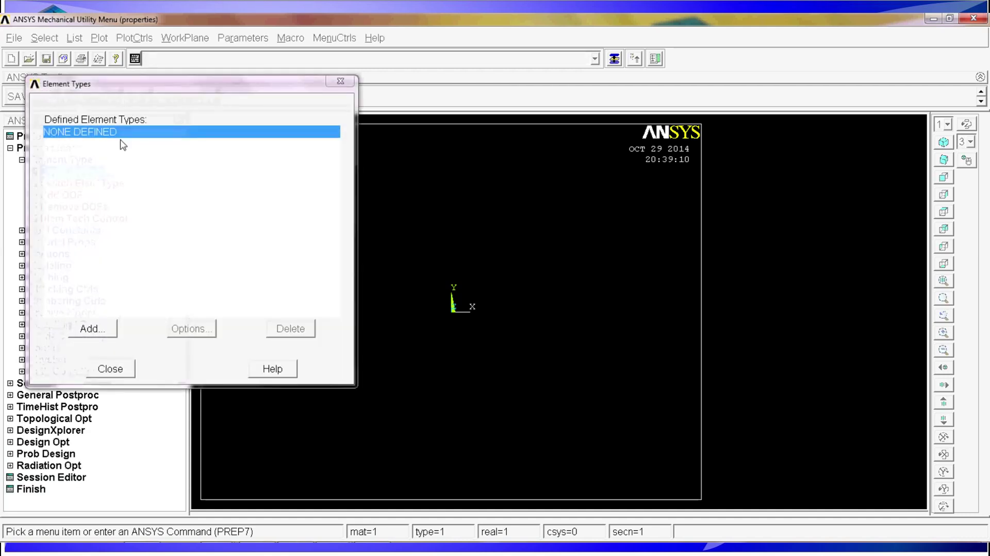
pyautogui.click(98, 330)
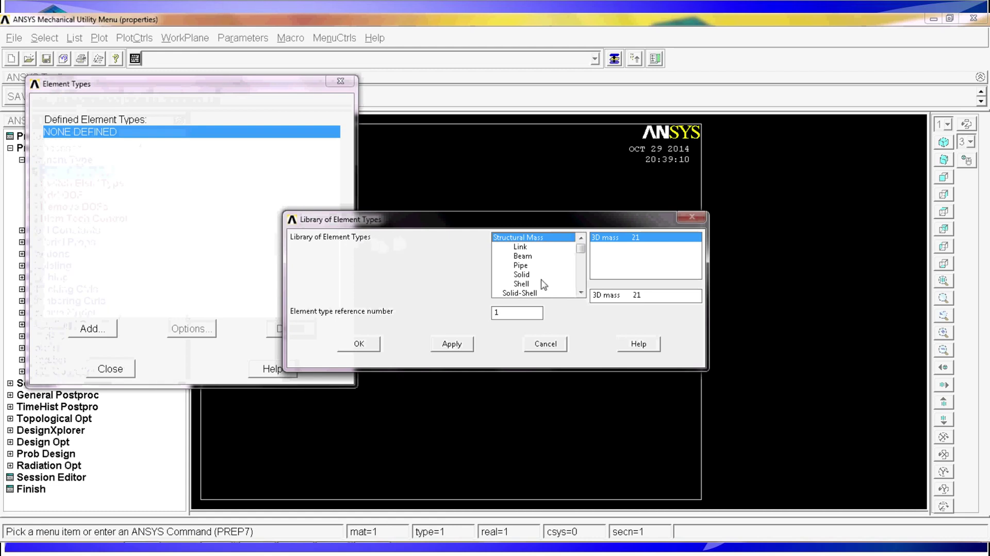
# Step: Browse the Beam, Shell and Pipe element families in the library
pyautogui.click(539, 257)
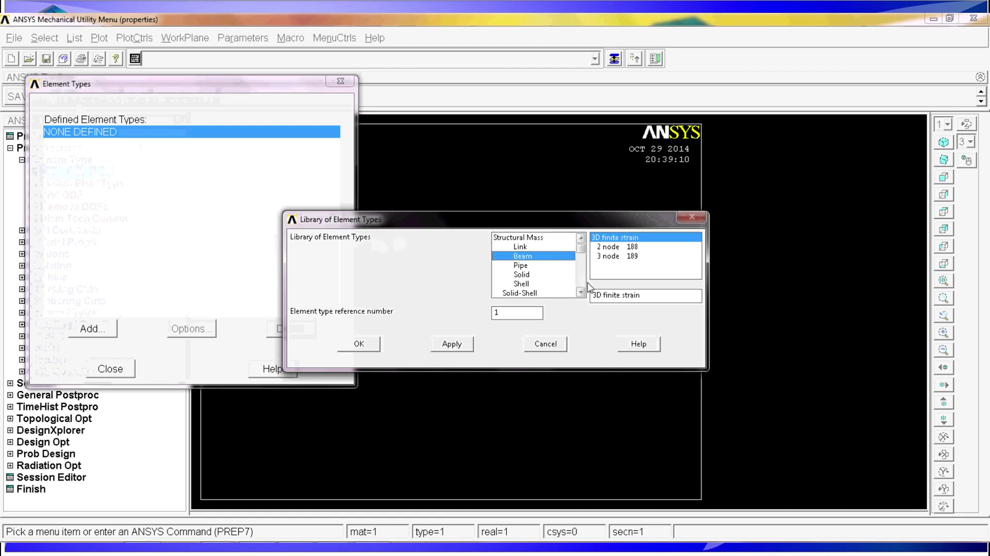
pyautogui.click(582, 293)
pyautogui.click(533, 274)
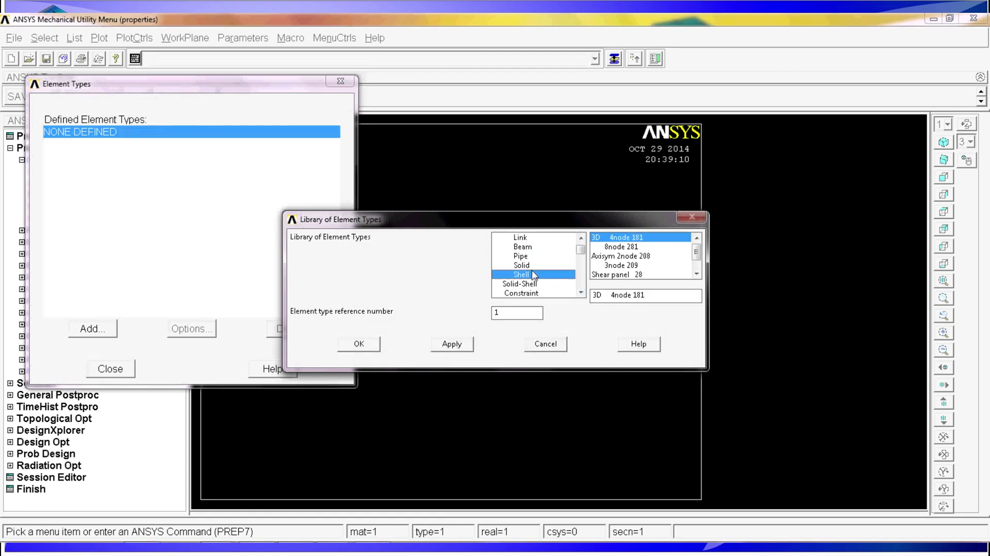
pyautogui.click(581, 293)
pyautogui.click(581, 293)
pyautogui.click(581, 293)
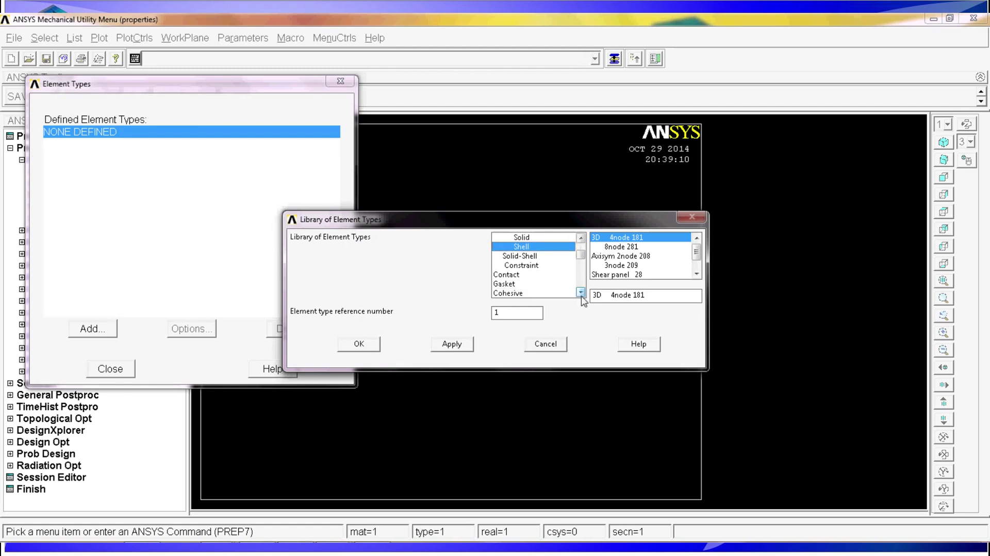
pyautogui.scroll(5, 586, 256)
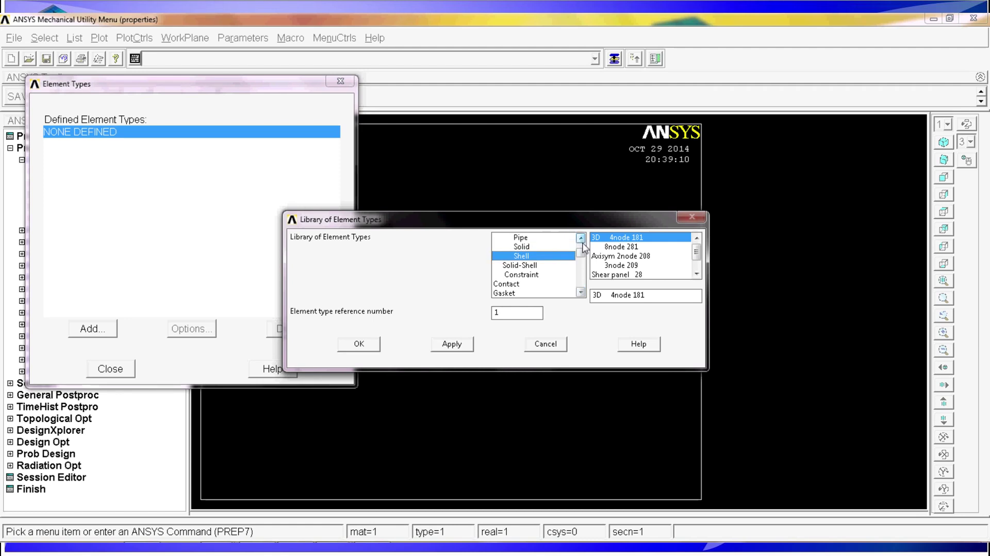
pyautogui.click(522, 265)
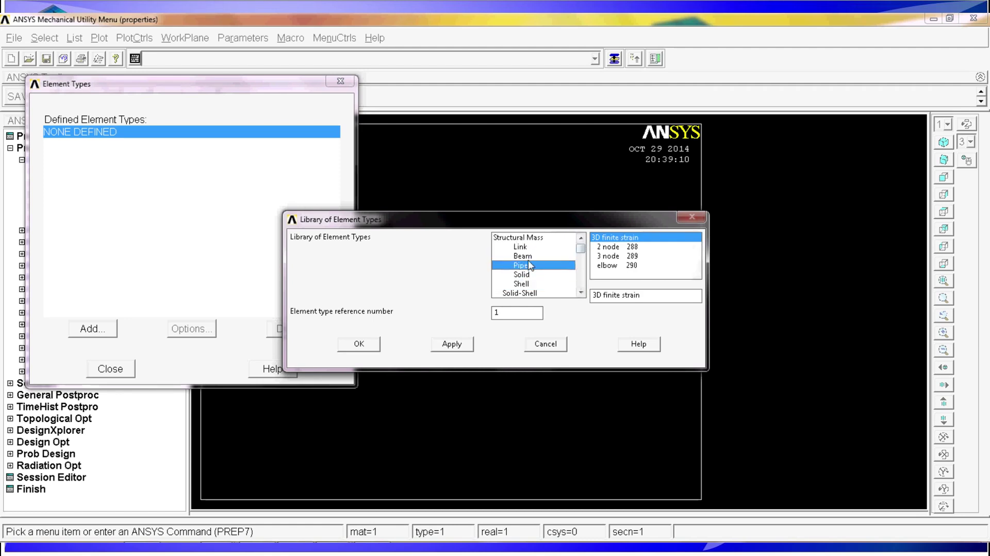
pyautogui.click(529, 255)
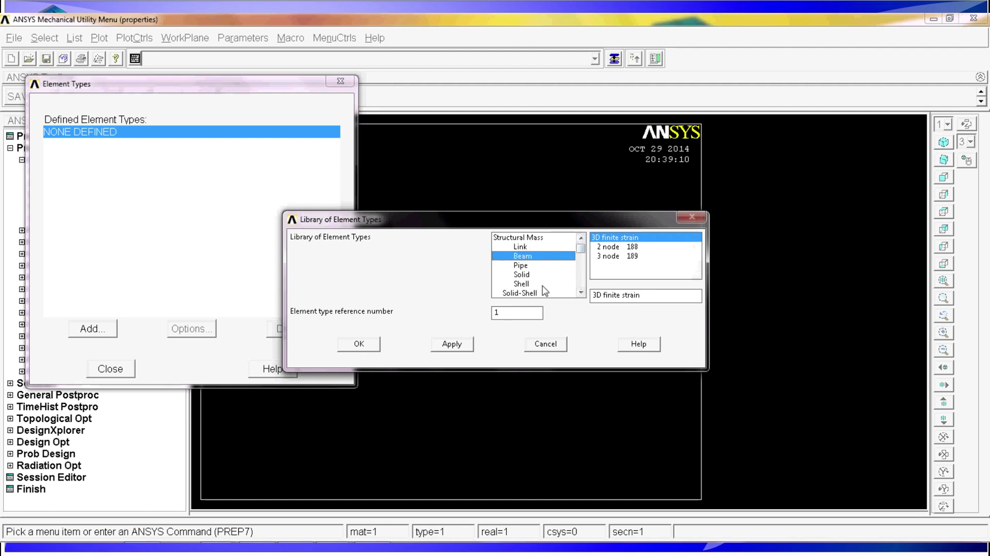
pyautogui.click(535, 274)
pyautogui.click(537, 284)
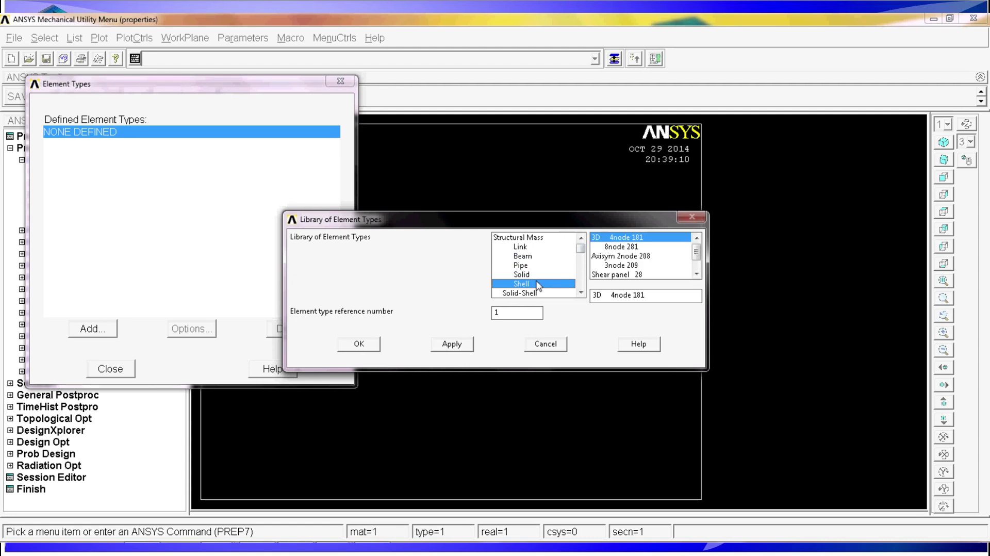
pyautogui.click(580, 293)
pyautogui.click(581, 292)
pyautogui.click(581, 293)
pyautogui.click(581, 293)
pyautogui.click(581, 292)
pyautogui.click(581, 293)
pyautogui.click(580, 292)
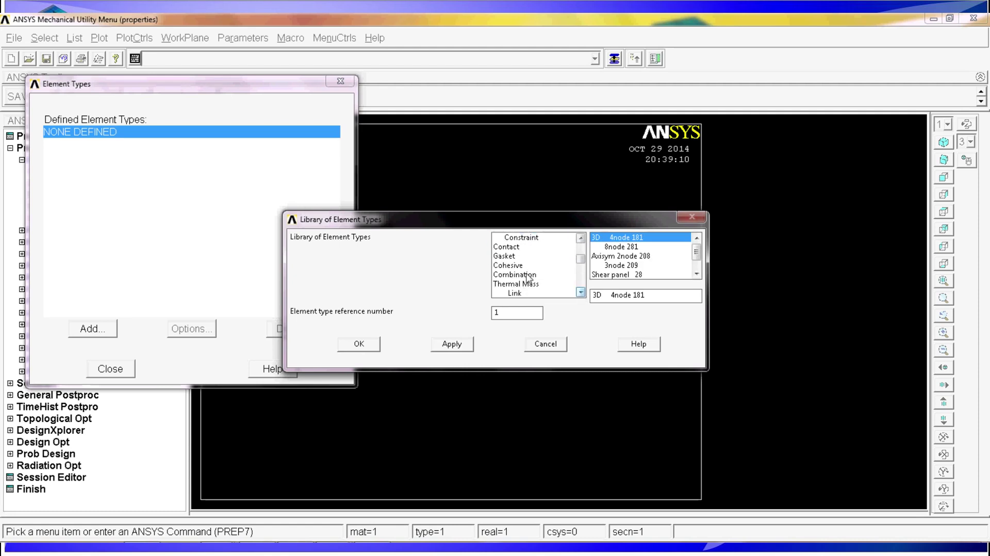
# Step: Scroll through the Combination element types in the library
pyautogui.click(529, 277)
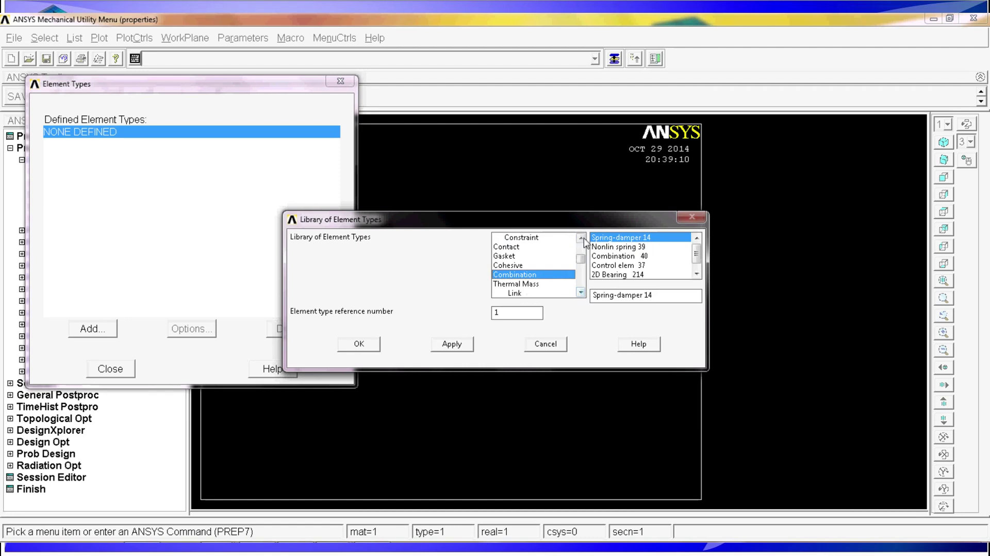
pyautogui.click(580, 292)
pyautogui.click(581, 292)
pyautogui.click(581, 292)
pyautogui.click(580, 292)
pyautogui.click(580, 293)
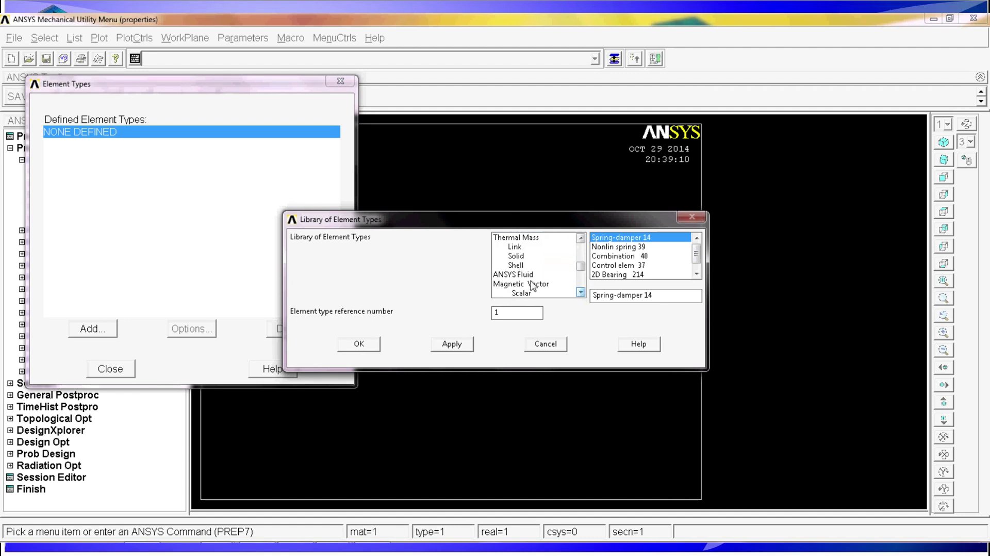
pyautogui.click(581, 291)
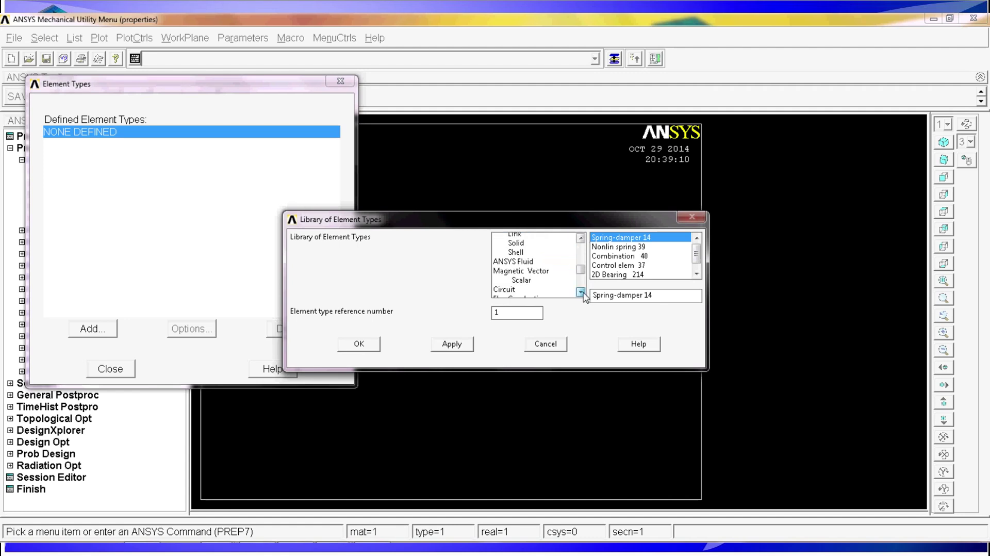
pyautogui.click(581, 292)
pyautogui.click(582, 293)
pyautogui.click(581, 292)
pyautogui.click(581, 293)
pyautogui.click(581, 292)
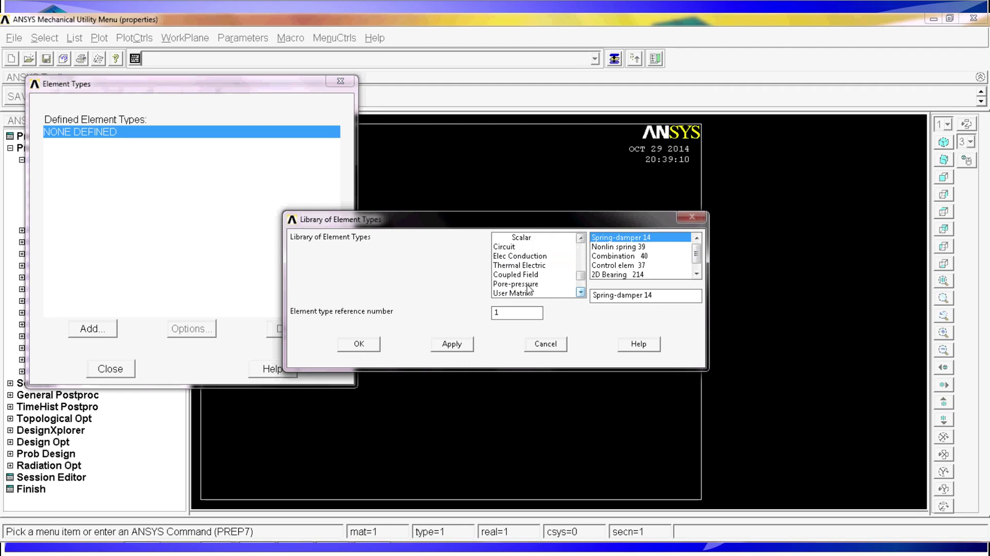
pyautogui.click(583, 257)
pyautogui.click(582, 257)
pyautogui.click(582, 255)
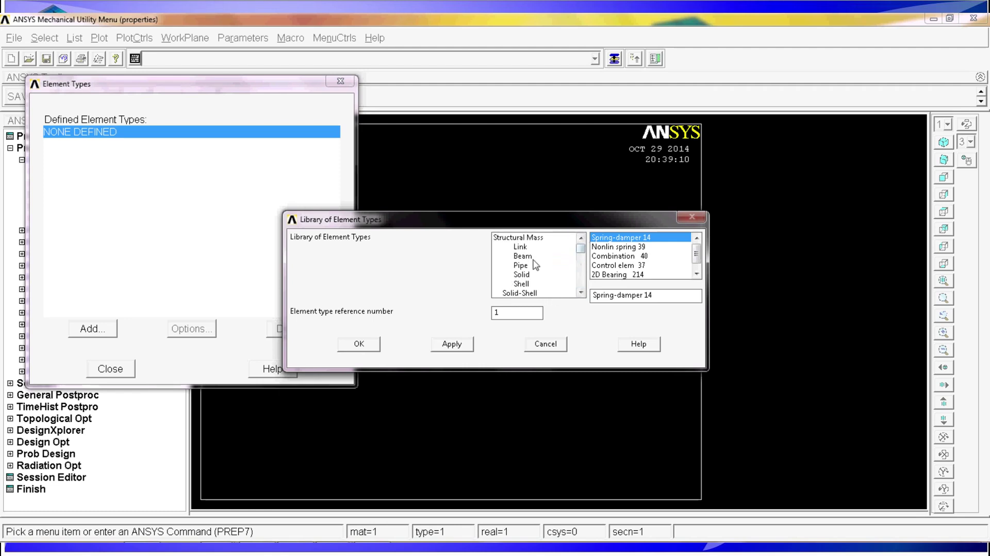
# Step: Select Beam 2 node 188, compare Pipe and Solid-Shell, then return to Beam
pyautogui.click(533, 256)
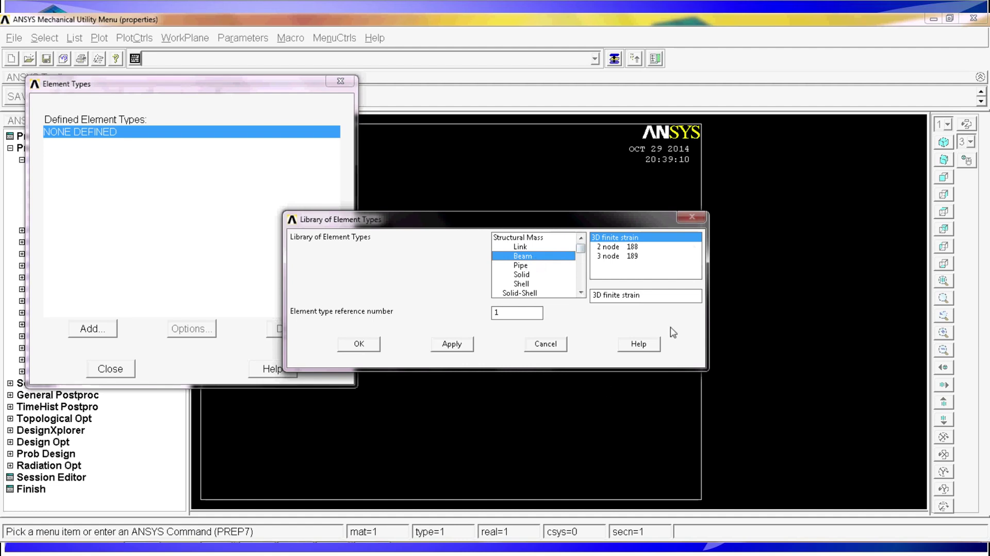
pyautogui.click(612, 248)
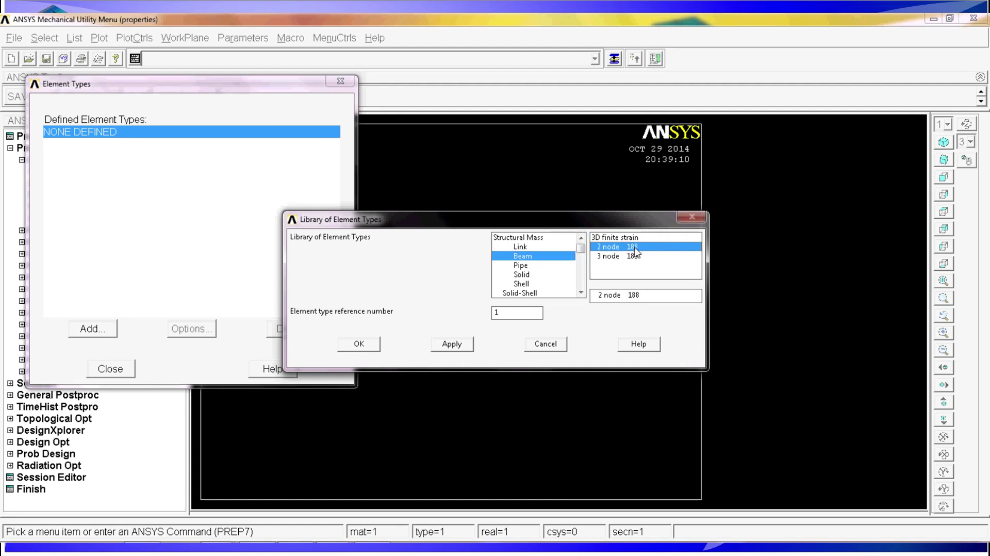
pyautogui.click(527, 265)
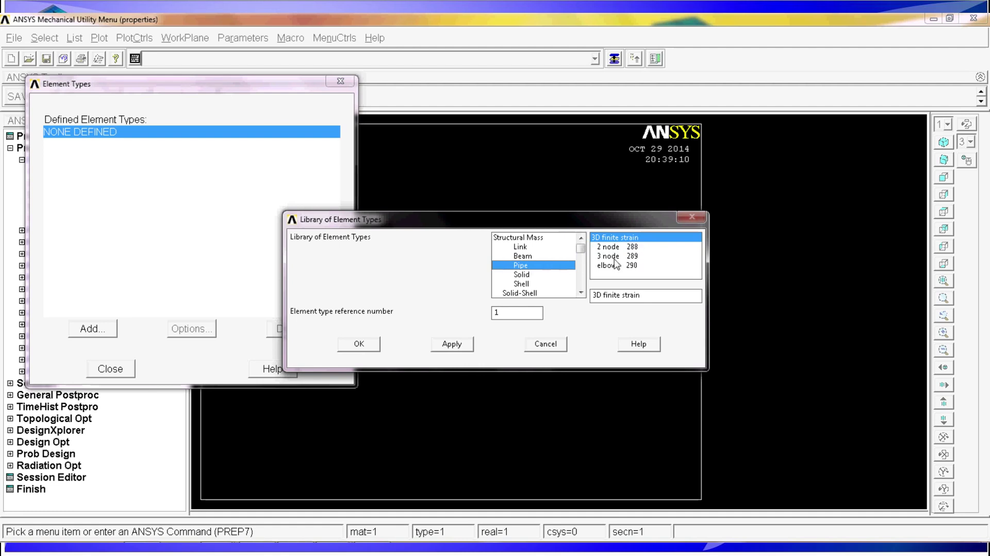
pyautogui.click(532, 293)
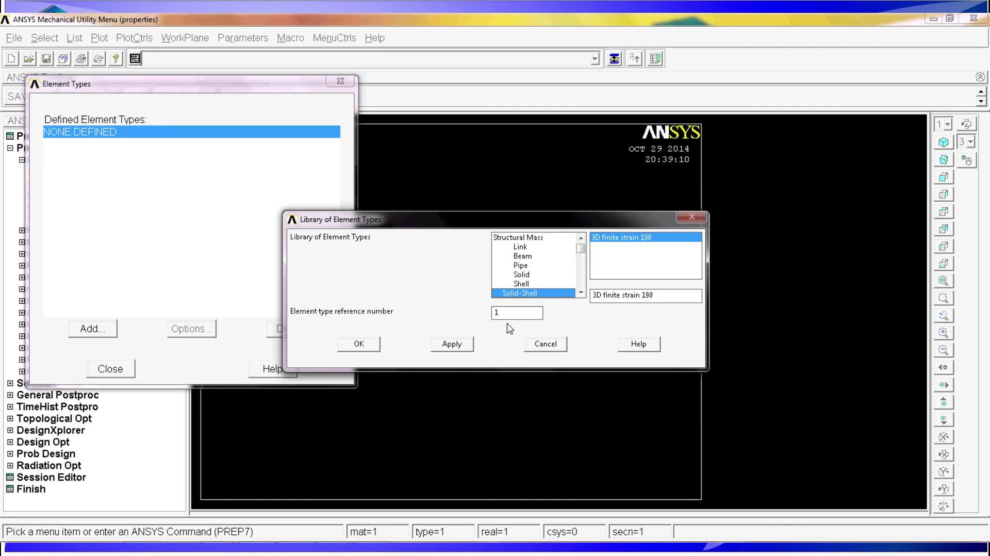
pyautogui.click(532, 266)
pyautogui.click(539, 257)
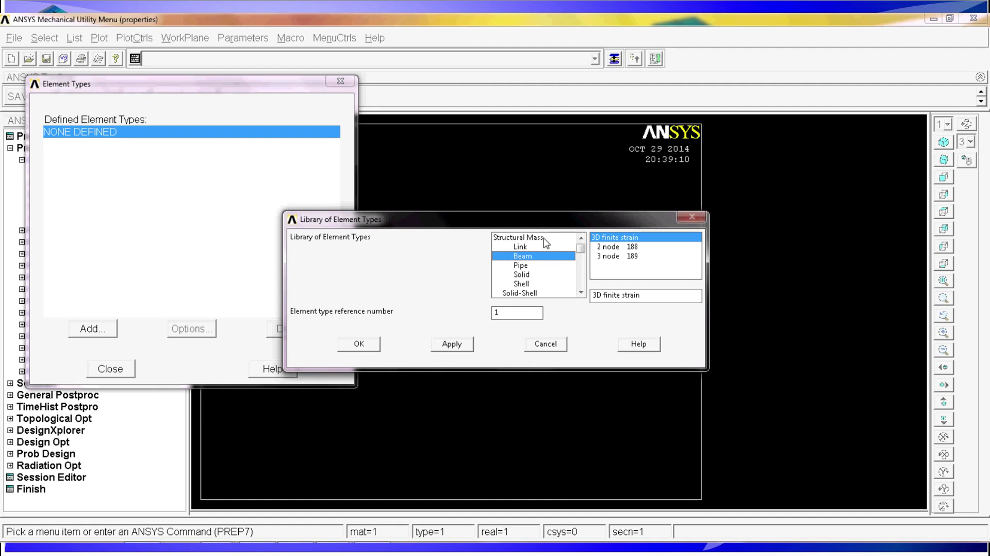
# Step: Add LINK180 from the Link family as element type 1
pyautogui.click(543, 238)
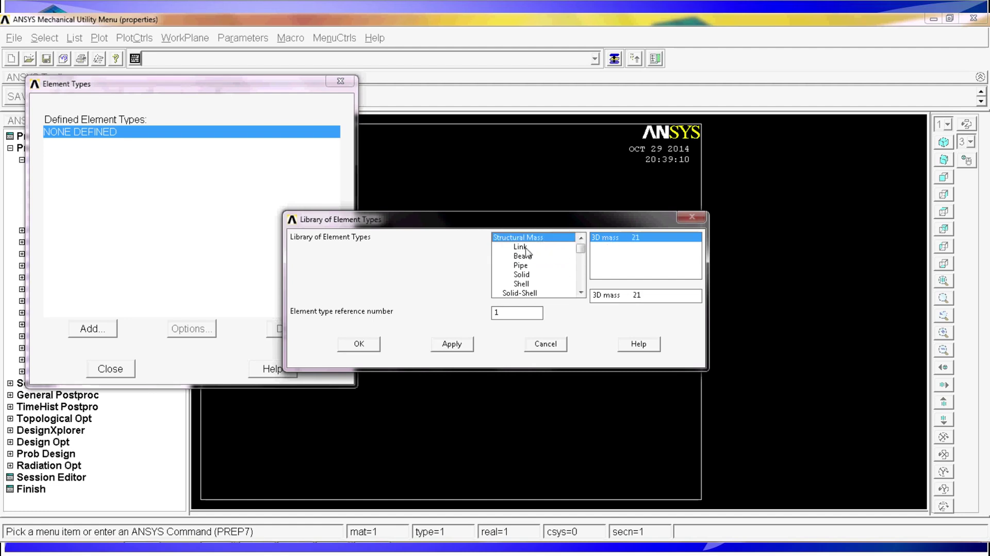
pyautogui.click(524, 248)
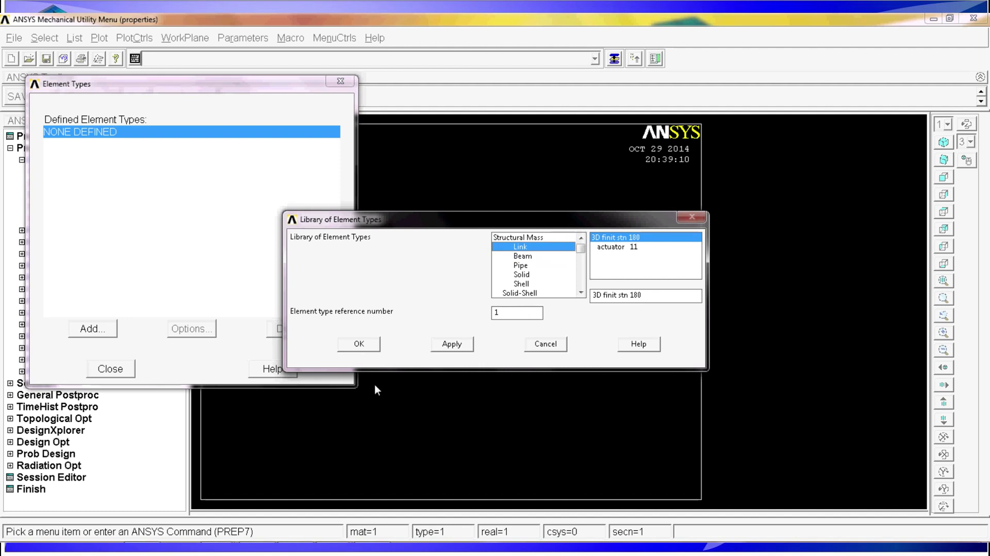
pyautogui.click(359, 344)
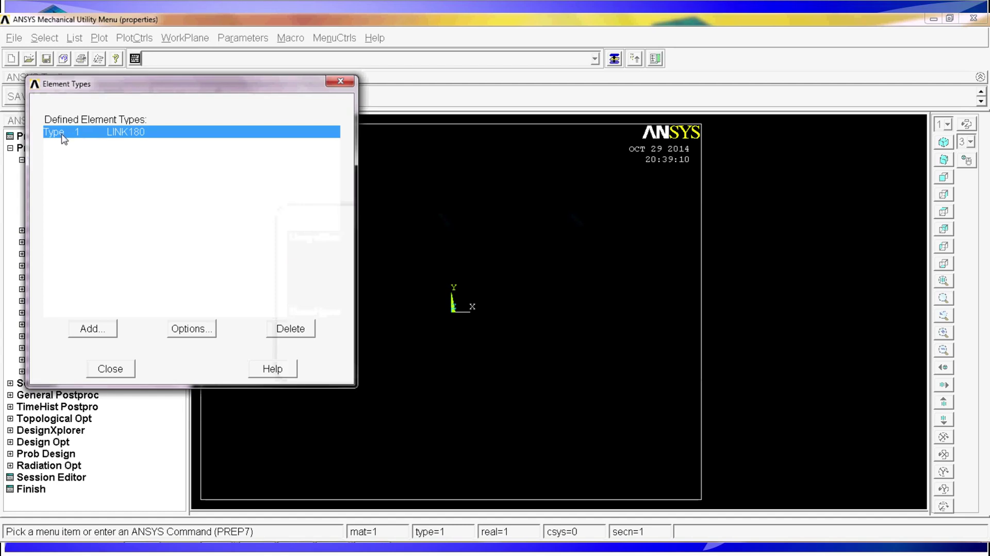
# Step: Add BEAM189 (3 node) as type 2 and SOLID185 (Brick 8 node) as type 3
pyautogui.click(112, 332)
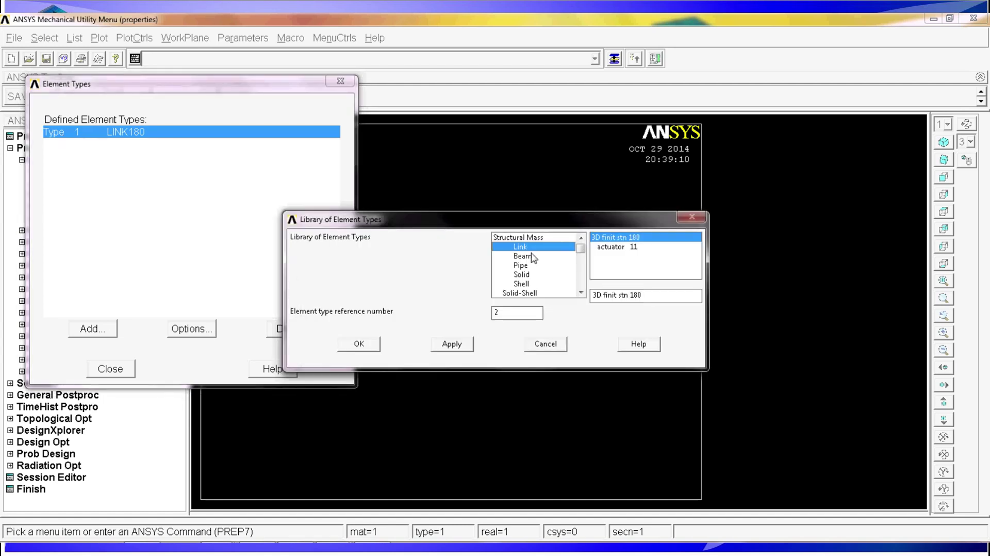
pyautogui.click(531, 257)
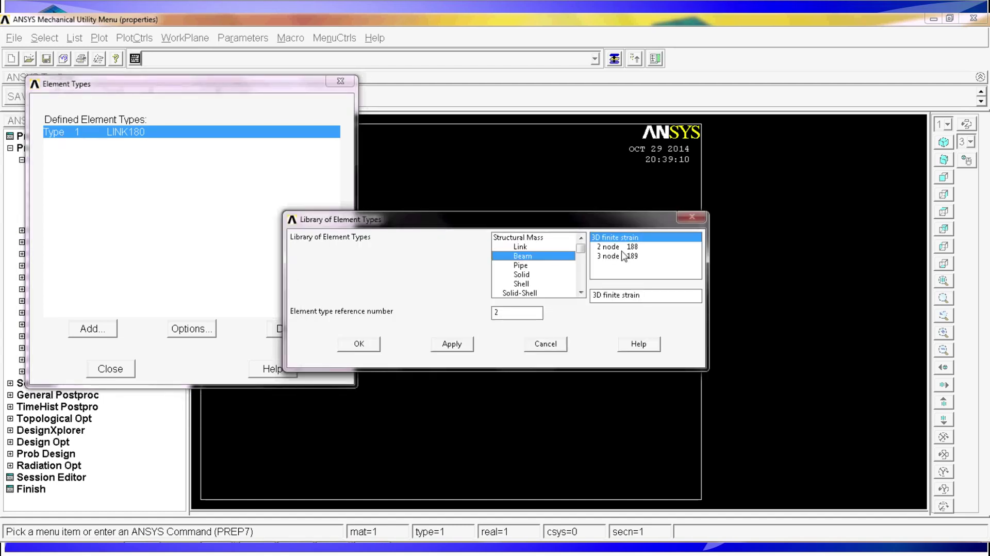
pyautogui.click(609, 257)
pyautogui.click(452, 343)
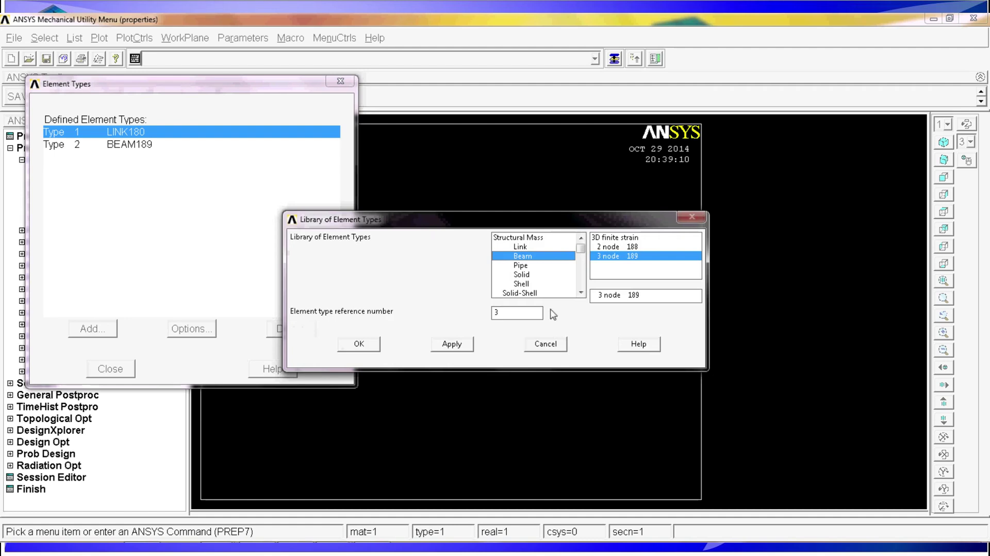
pyautogui.click(537, 277)
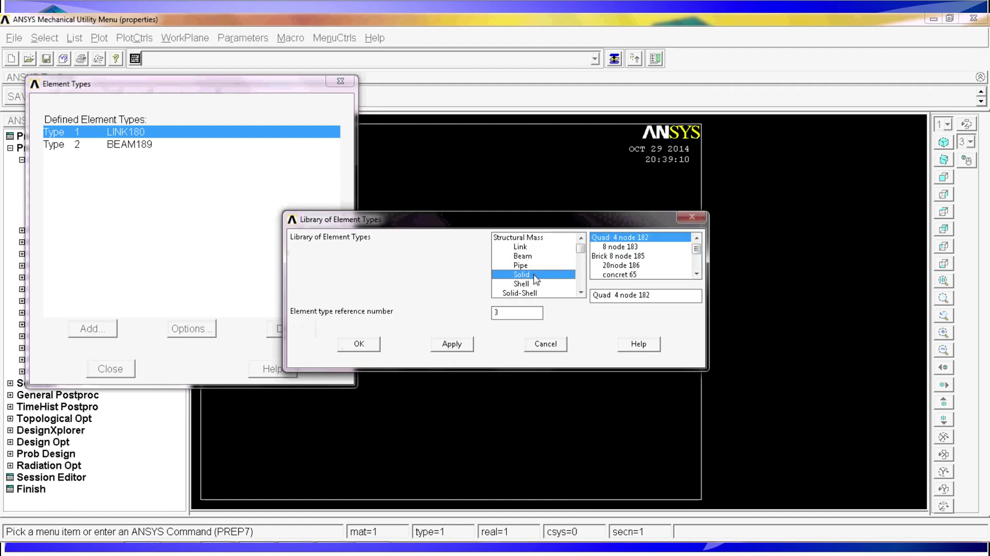
pyautogui.click(654, 256)
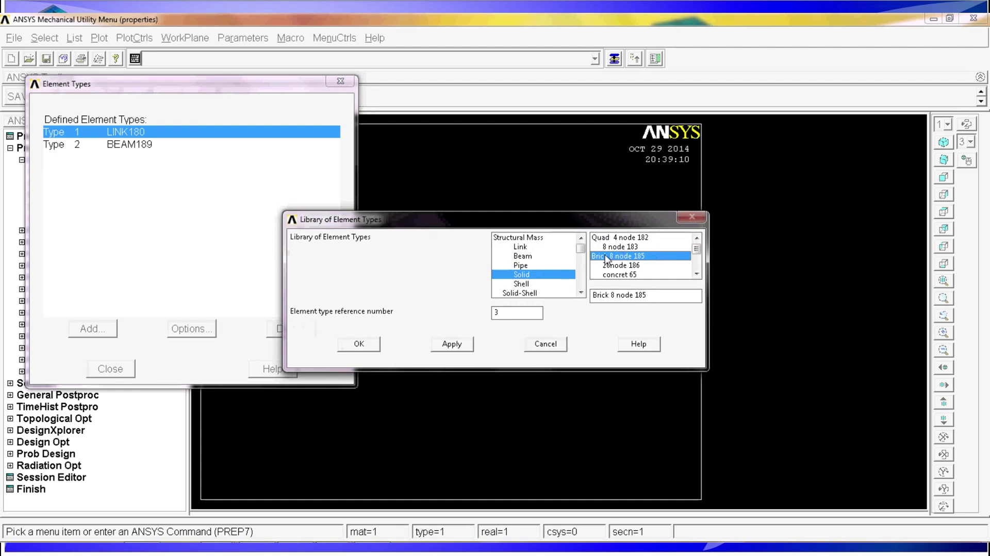
pyautogui.click(377, 343)
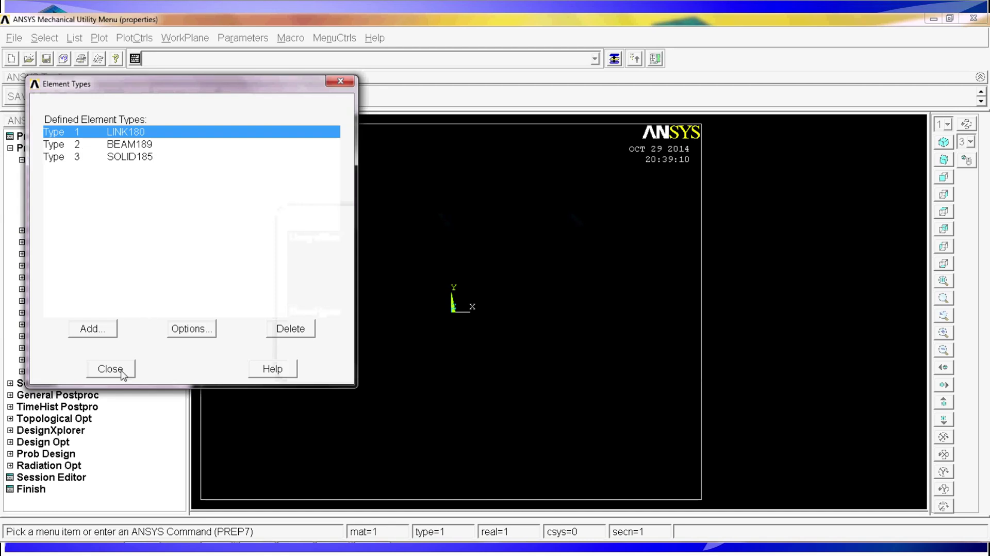
# Step: Inspect the LINK180 and BEAM189 element options, cancelling both unchanged
pyautogui.click(211, 333)
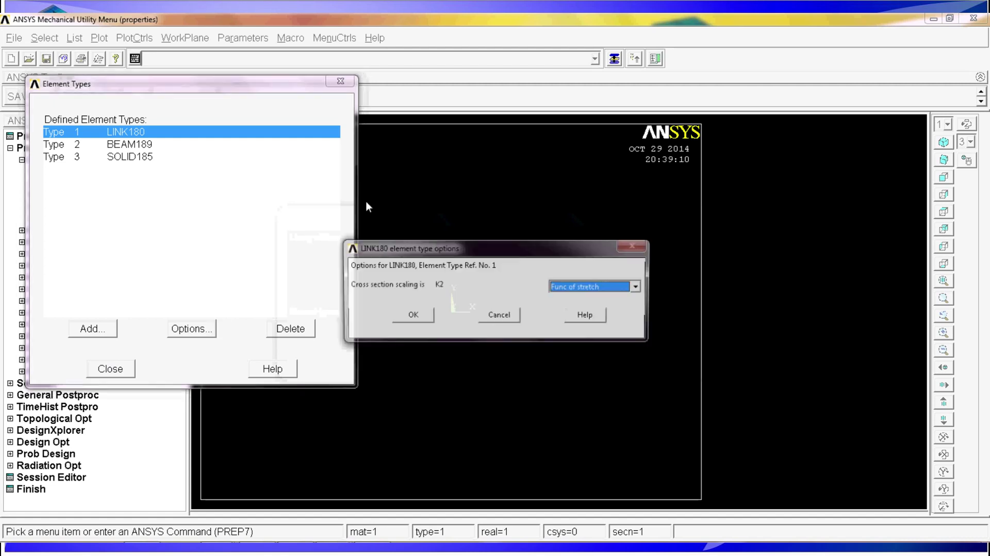
pyautogui.click(504, 320)
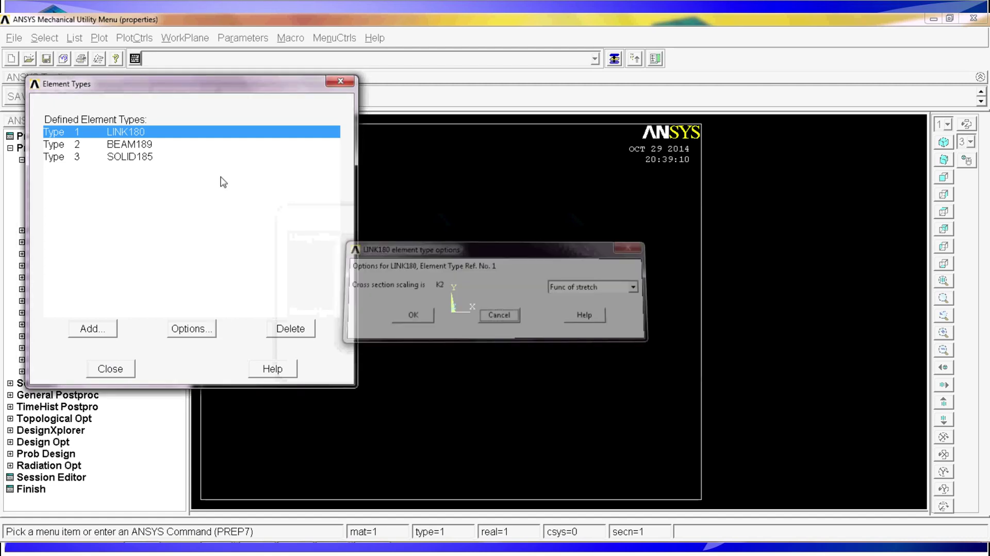
pyautogui.click(216, 145)
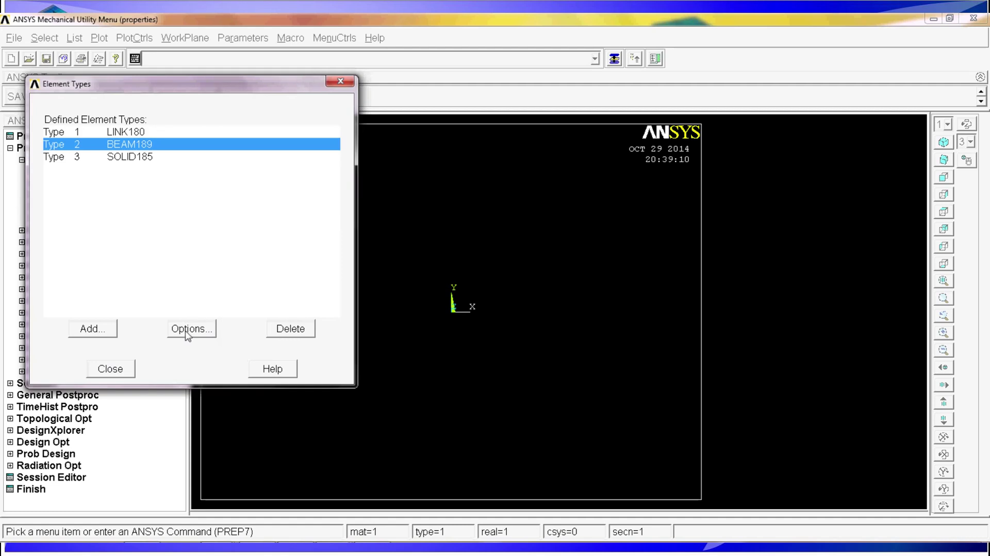
pyautogui.click(188, 331)
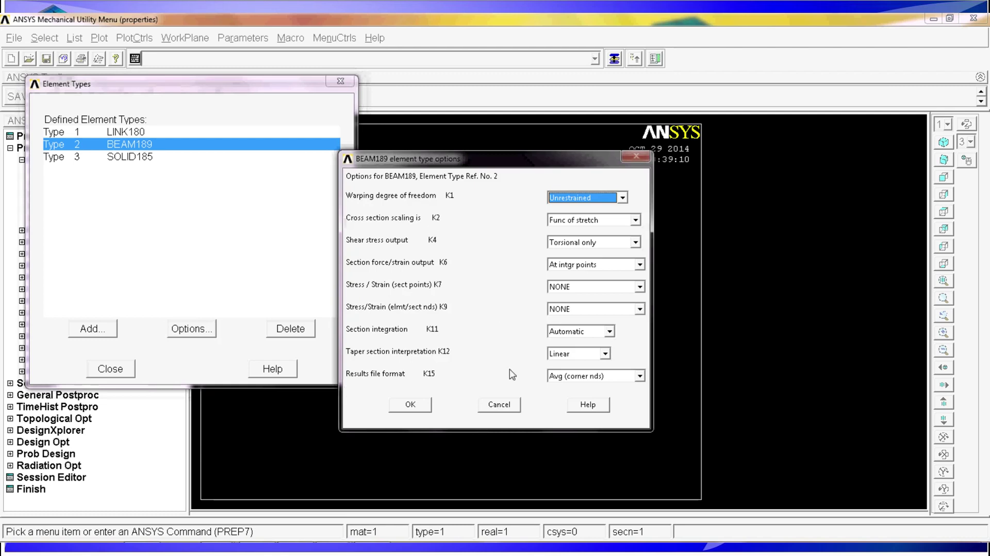
pyautogui.click(507, 409)
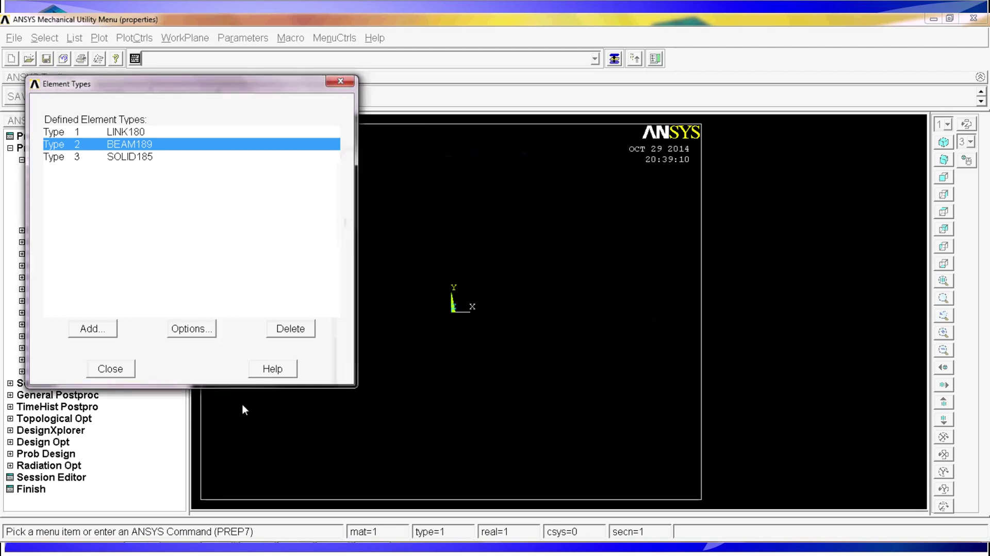
# Step: Close Element Types and open Material Props > Material Models for material 1
pyautogui.click(111, 369)
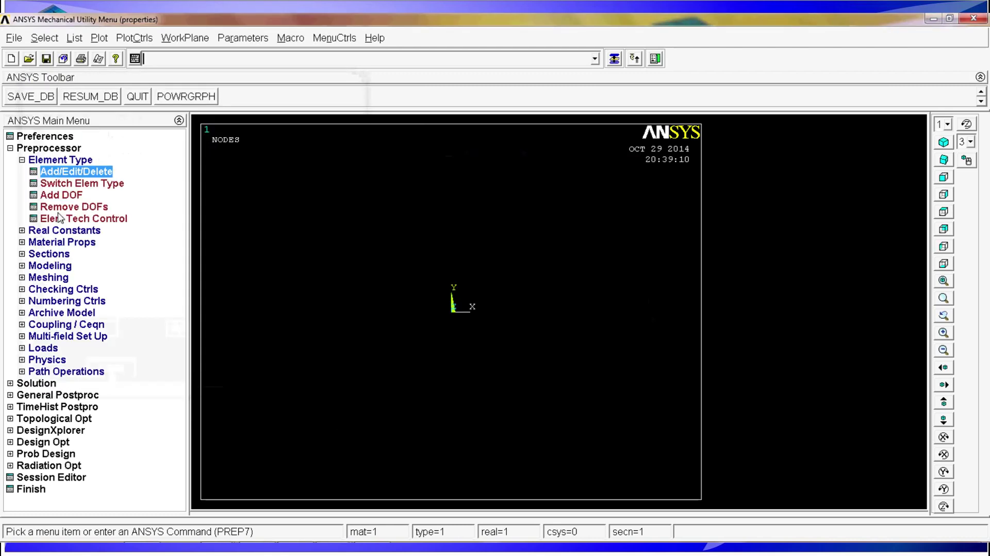
pyautogui.click(72, 243)
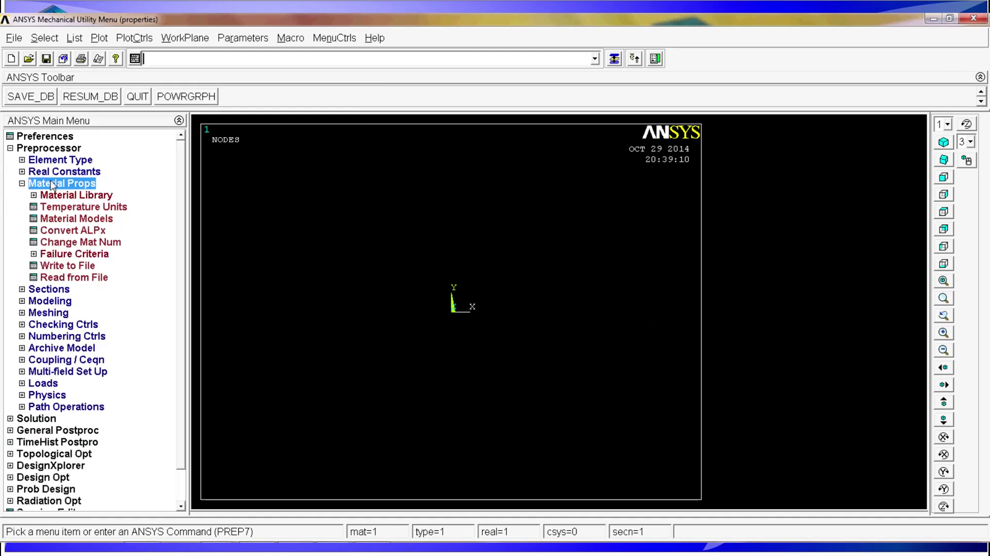
pyautogui.click(92, 223)
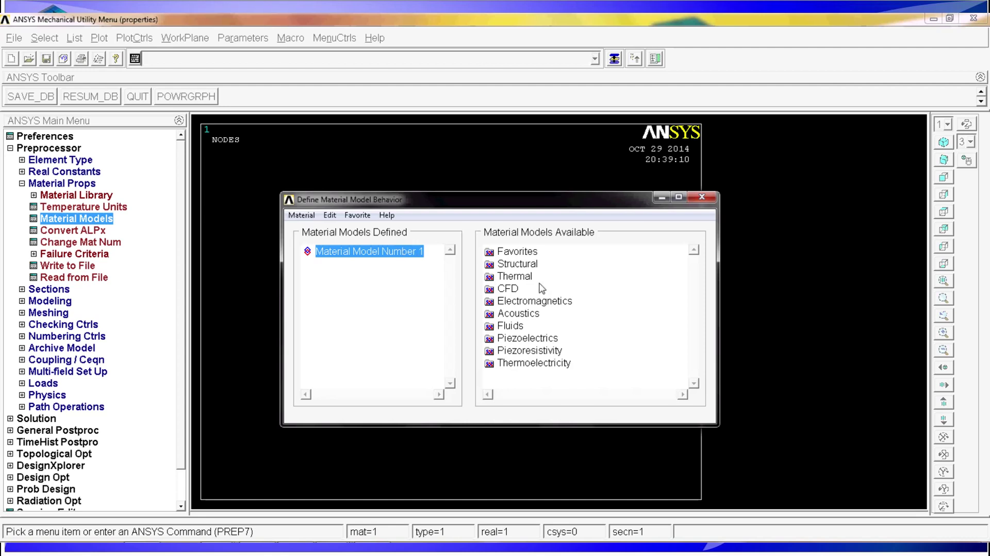
# Step: Browse Favorites, then open Structural > Linear > Elastic > Isotropic for material 1
pyautogui.doubleClick(526, 252)
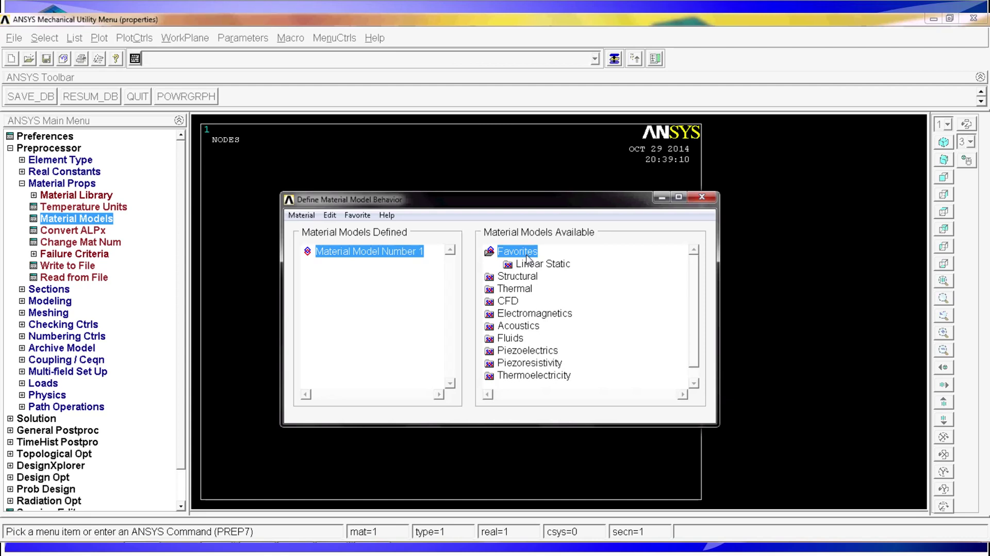
pyautogui.click(541, 263)
pyautogui.doubleClick(541, 263)
pyautogui.doubleClick(523, 251)
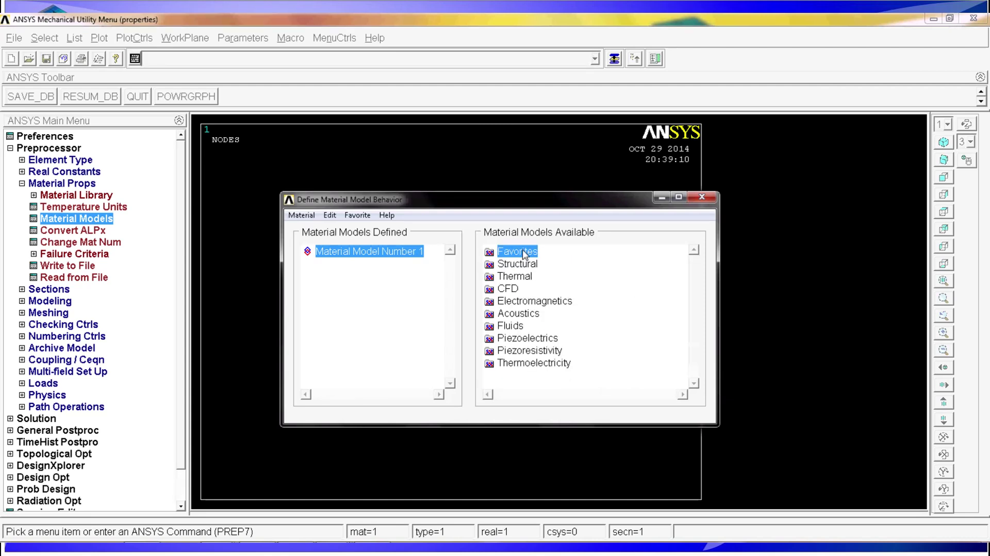
pyautogui.doubleClick(523, 252)
pyautogui.doubleClick(522, 262)
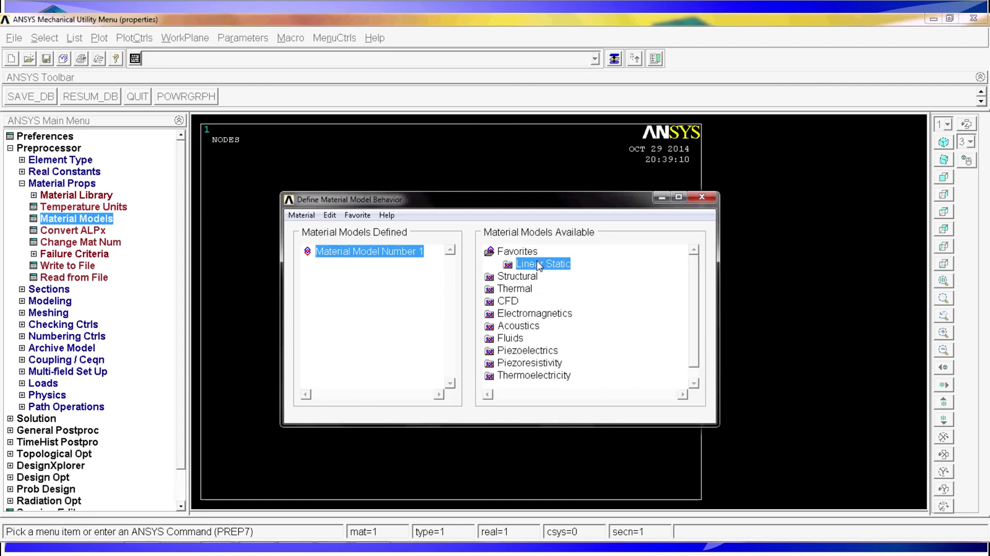
pyautogui.doubleClick(521, 253)
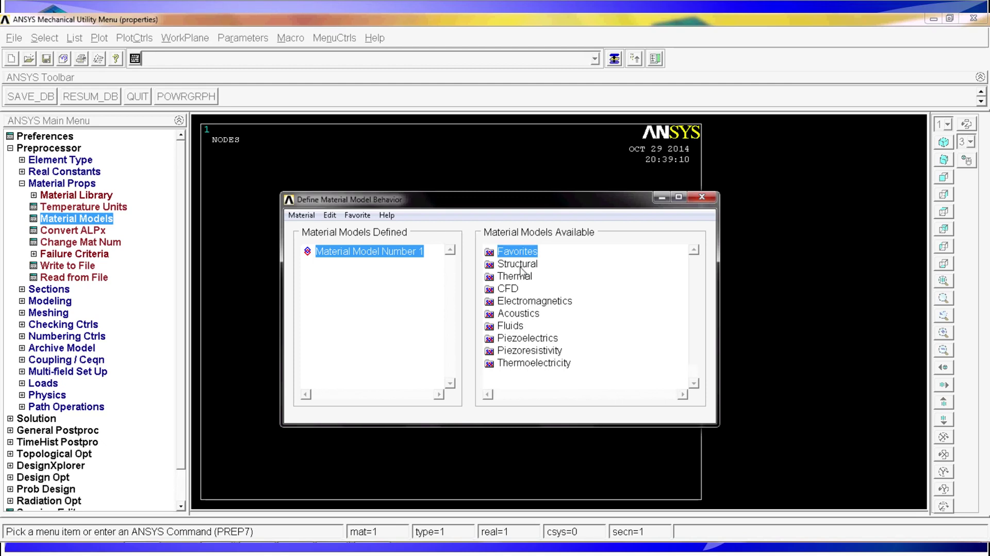
pyautogui.doubleClick(518, 264)
pyautogui.doubleClick(529, 276)
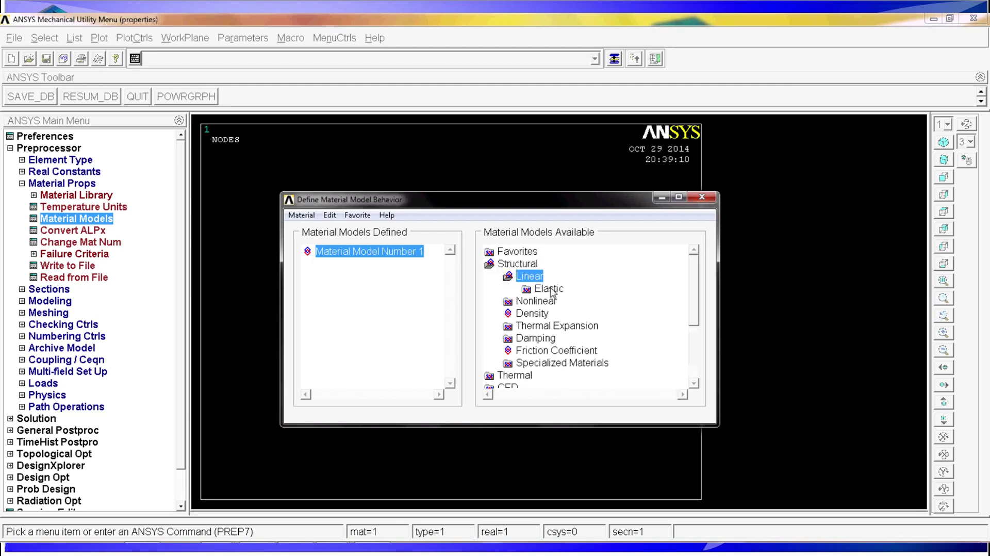
pyautogui.doubleClick(549, 289)
pyautogui.doubleClick(566, 301)
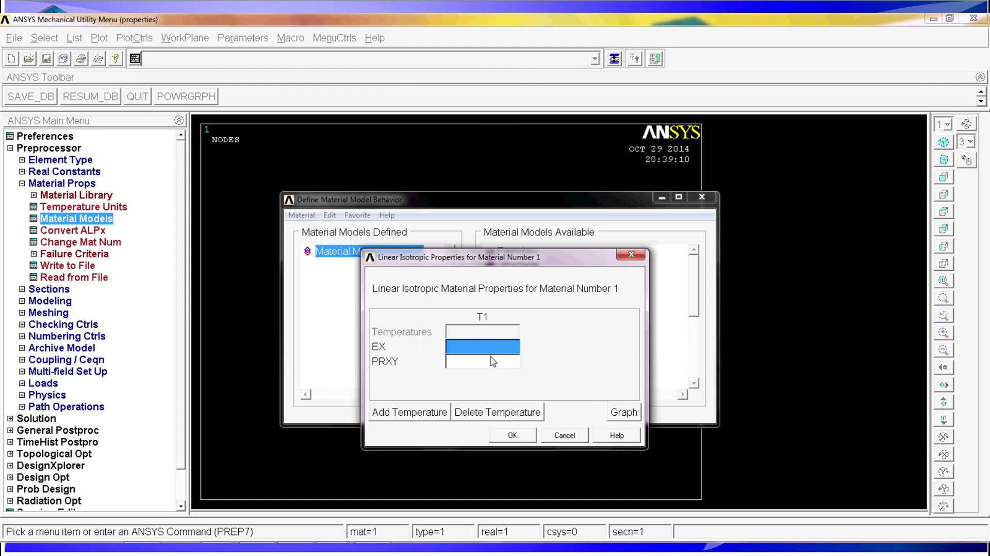
# Step: Set material 1's EX to 2.1e11 and PRXY to 0.3
pyautogui.write('2.1e11')
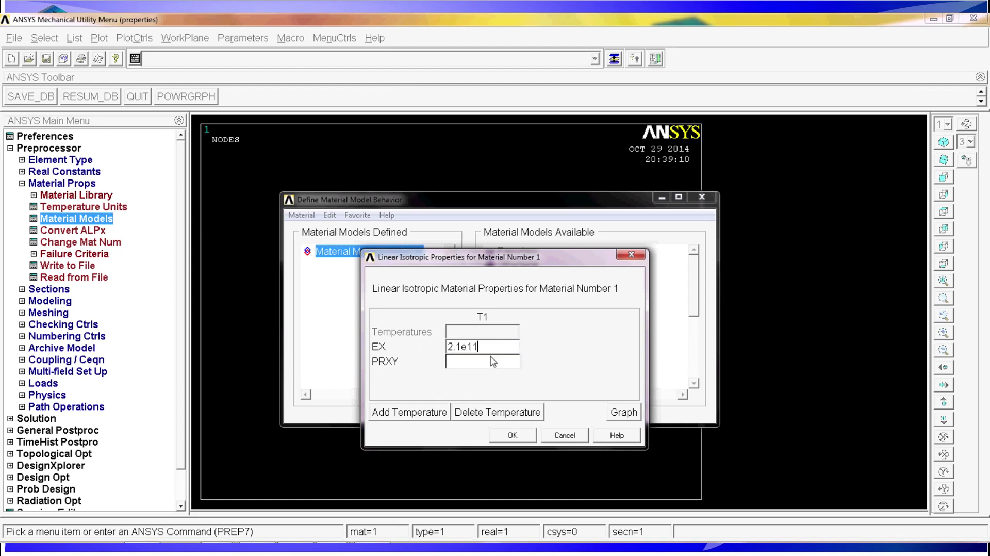
pyautogui.click(490, 361)
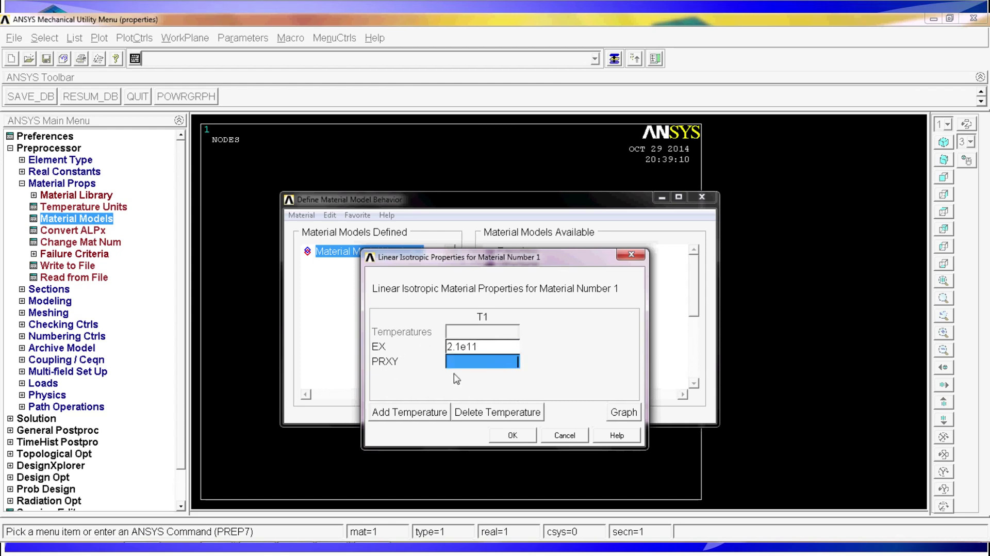
pyautogui.write('0.3')
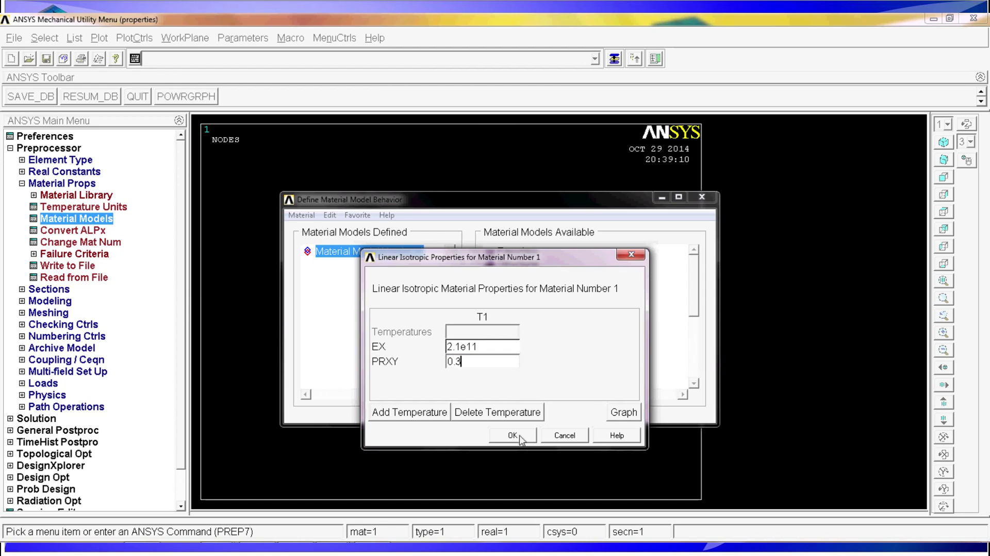
pyautogui.click(520, 436)
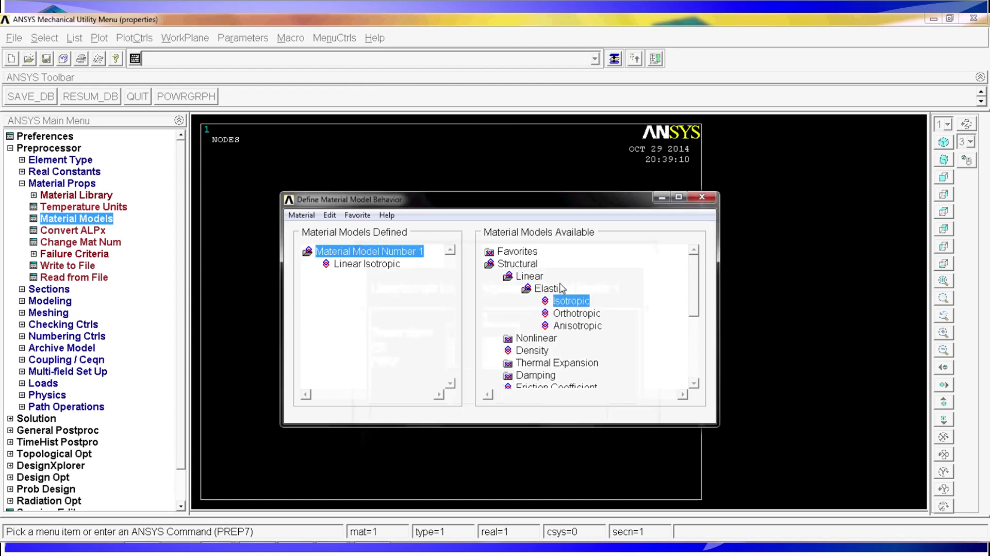
# Step: Add a Structural Density of 2500 to material 1
pyautogui.doubleClick(527, 276)
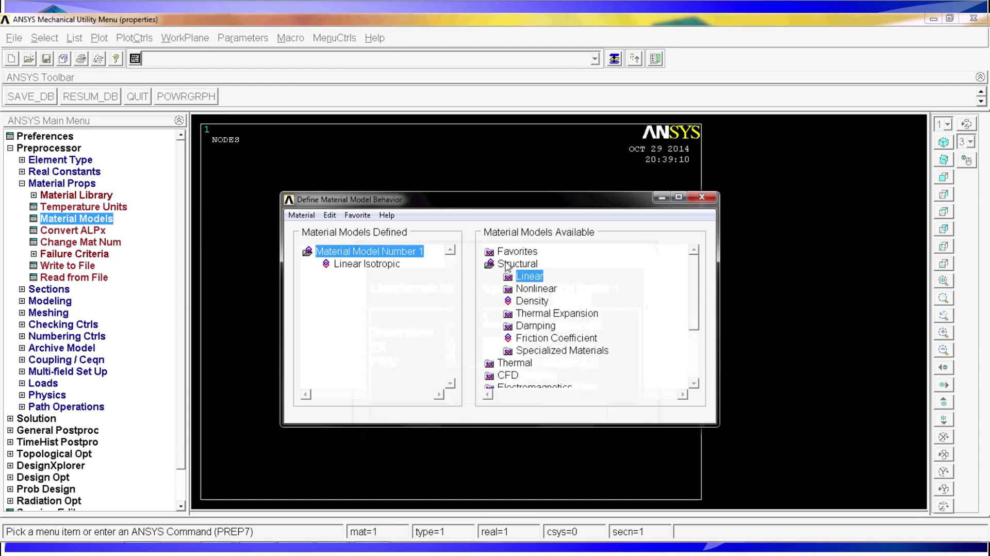
pyautogui.doubleClick(531, 301)
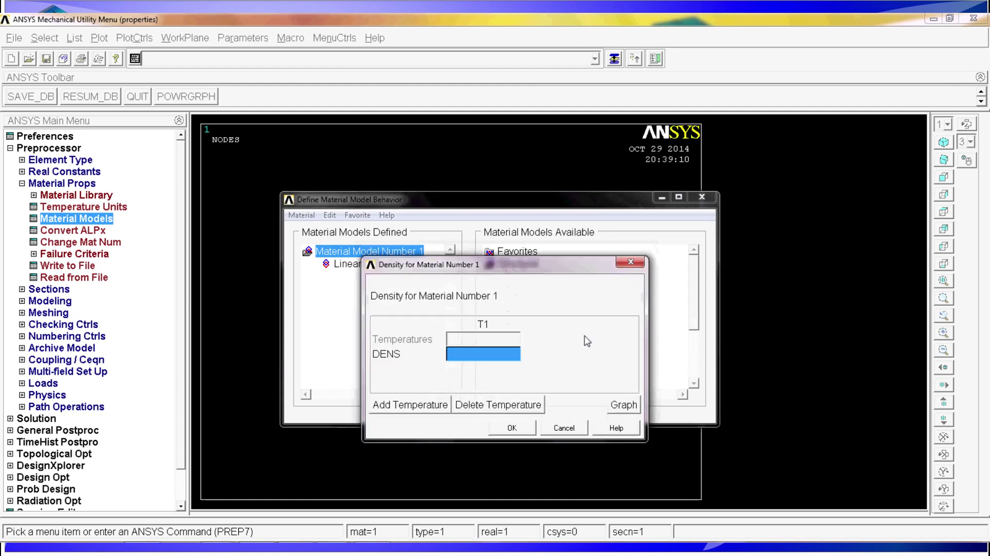
pyautogui.write('2500')
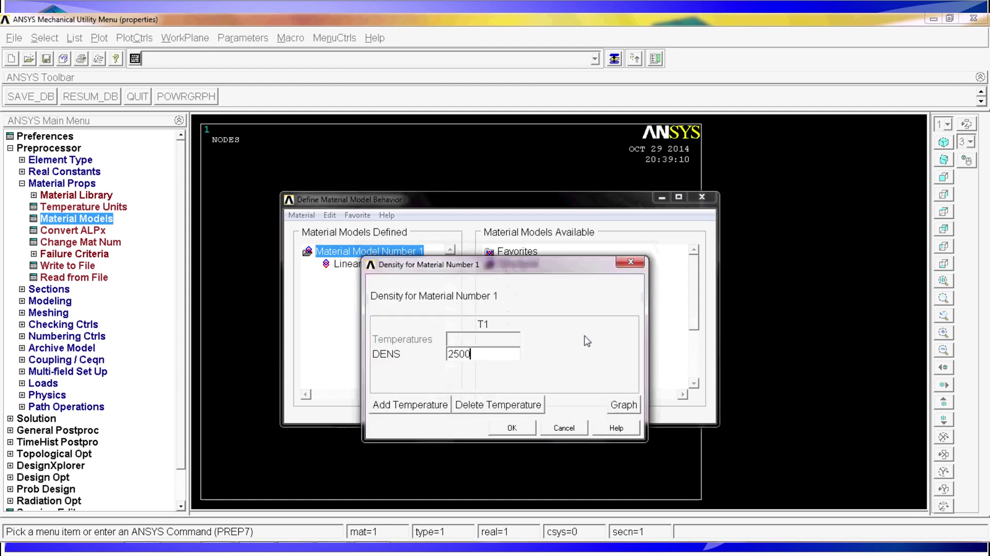
pyautogui.press('Tab')
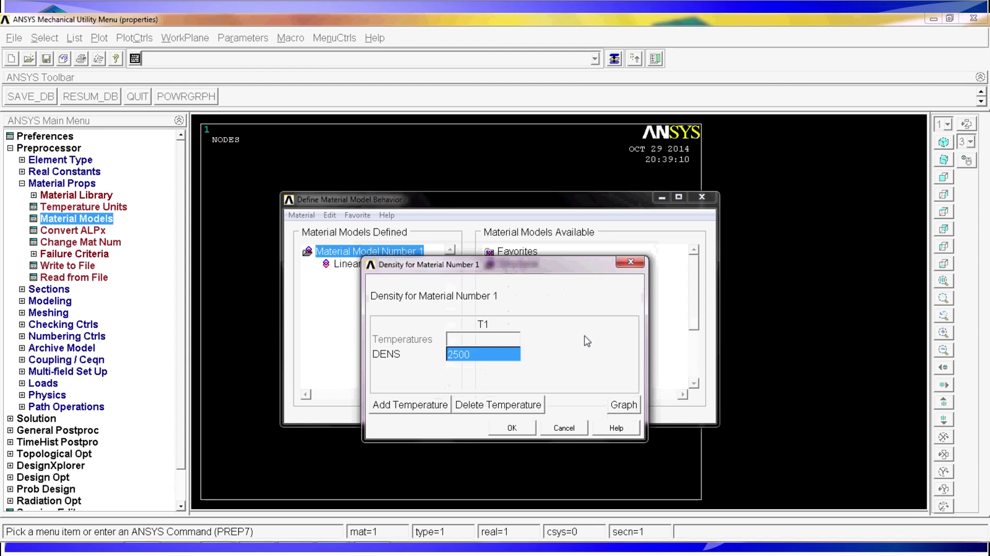
pyautogui.click(528, 430)
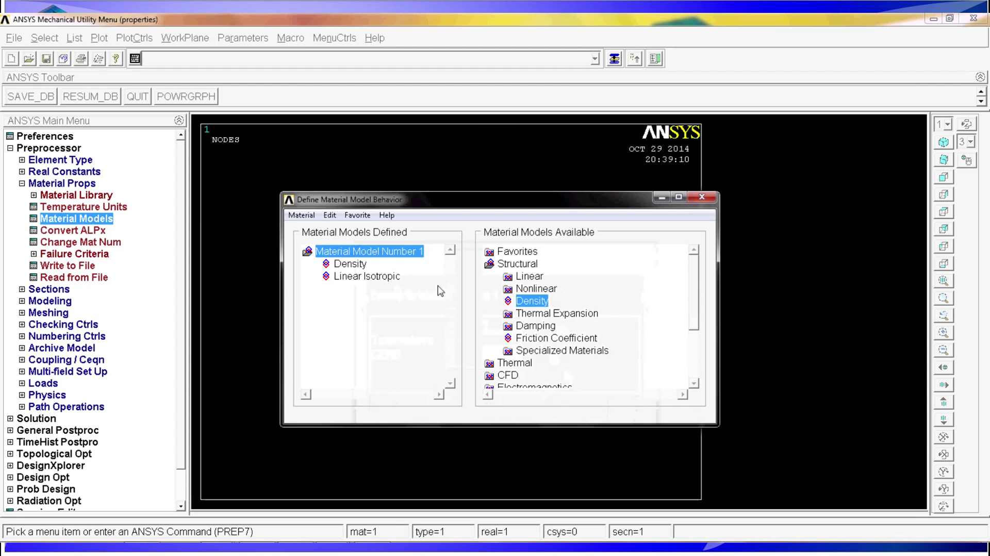
pyautogui.doubleClick(502, 264)
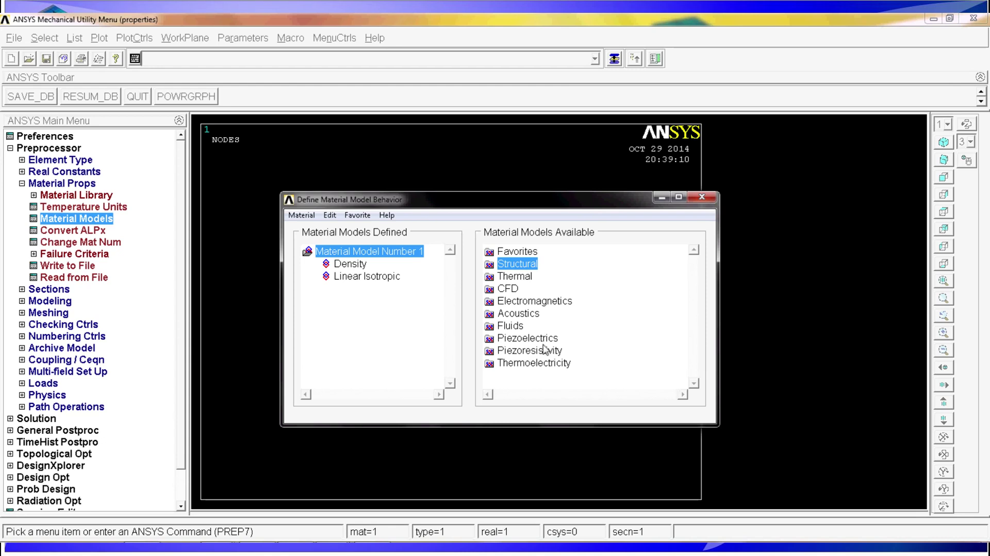
# Step: Create a new material model with ID 2
pyautogui.click(304, 215)
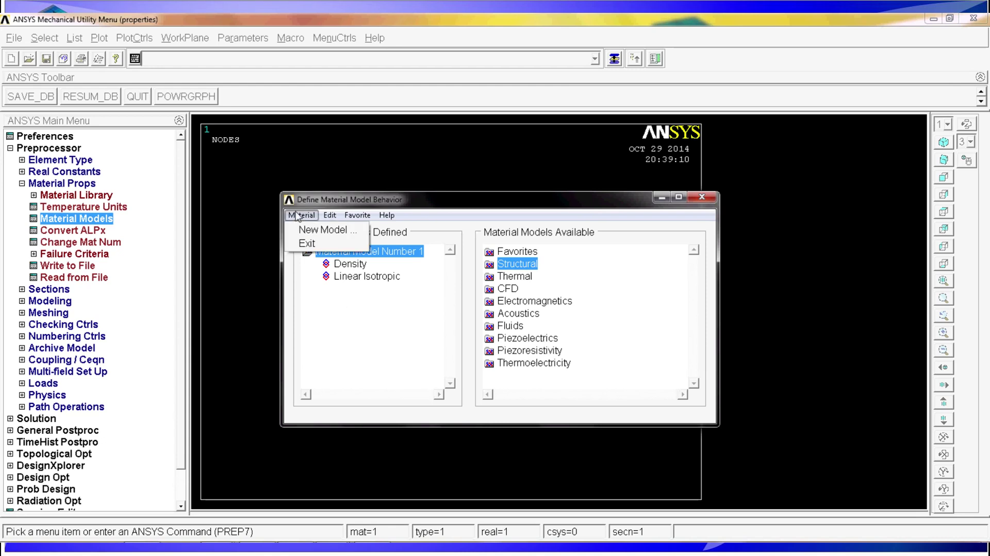
pyautogui.click(309, 215)
pyautogui.click(309, 215)
pyautogui.click(324, 231)
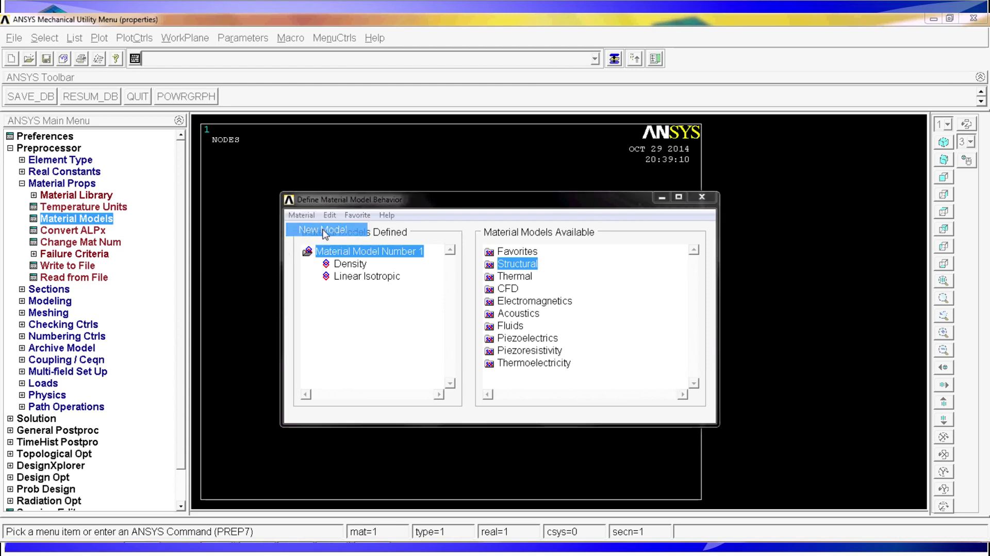
pyautogui.click(453, 362)
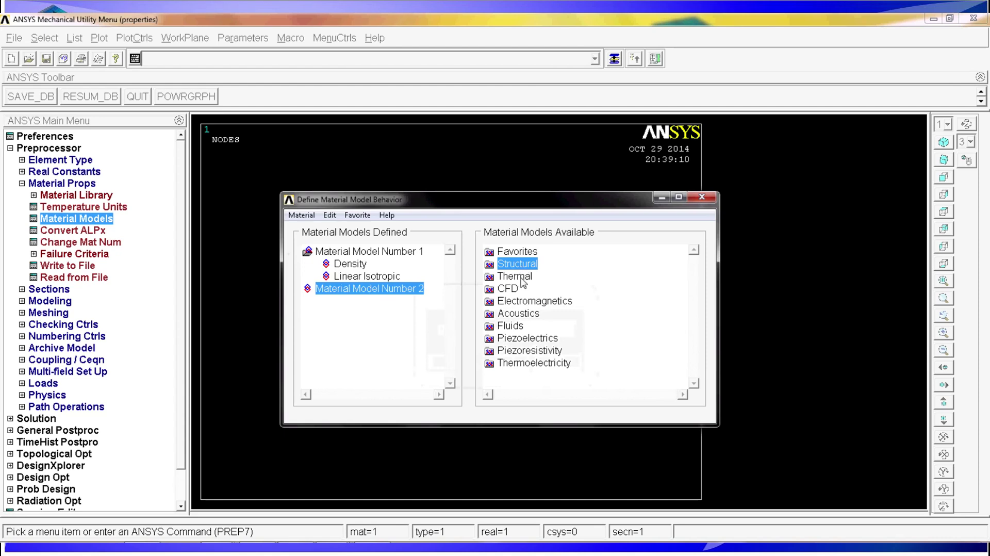
# Step: Give material 2 isotropic thermal conductivity KXX of 254654
pyautogui.click(523, 279)
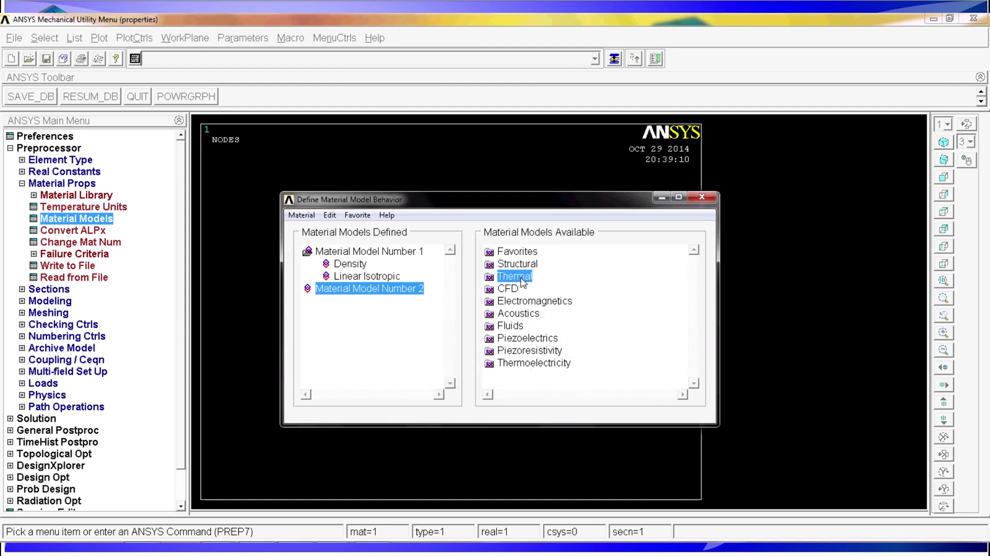
pyautogui.doubleClick(522, 279)
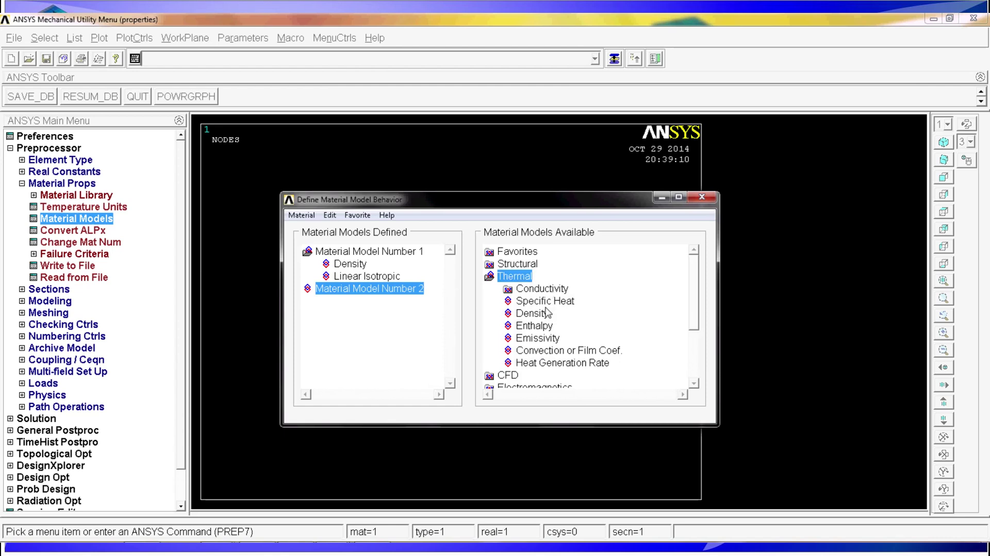
pyautogui.click(541, 288)
pyautogui.doubleClick(541, 288)
pyautogui.doubleClick(557, 301)
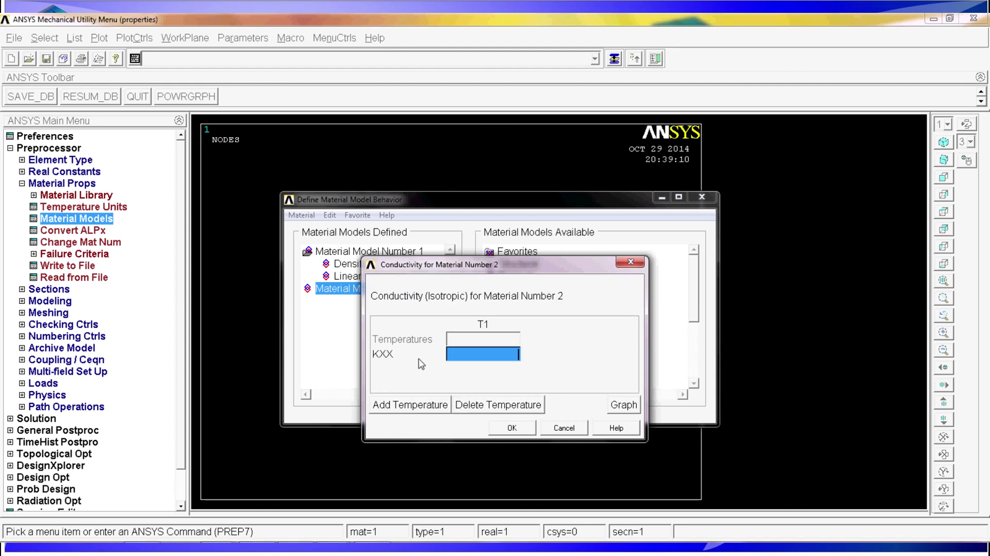
pyautogui.write('254654')
pyautogui.hotkey('shift', 'Home')
pyautogui.click(523, 429)
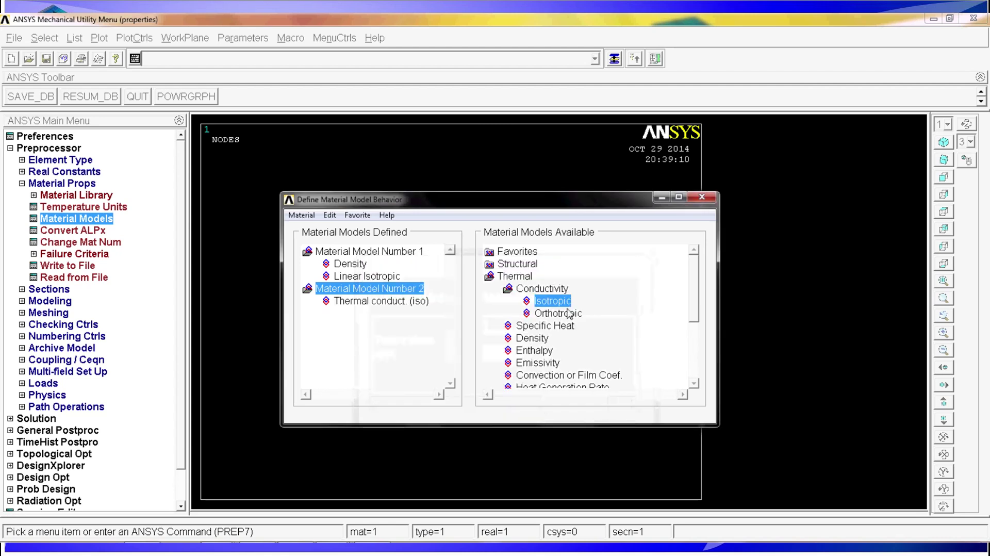
# Step: Set material 2's specific heat C to 546466
pyautogui.doubleClick(545, 328)
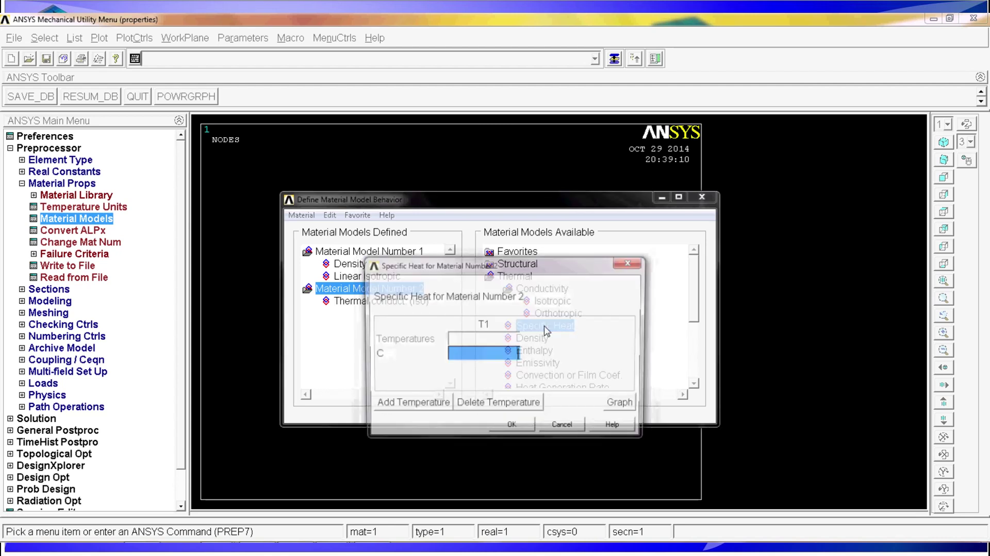
pyautogui.write('54646654')
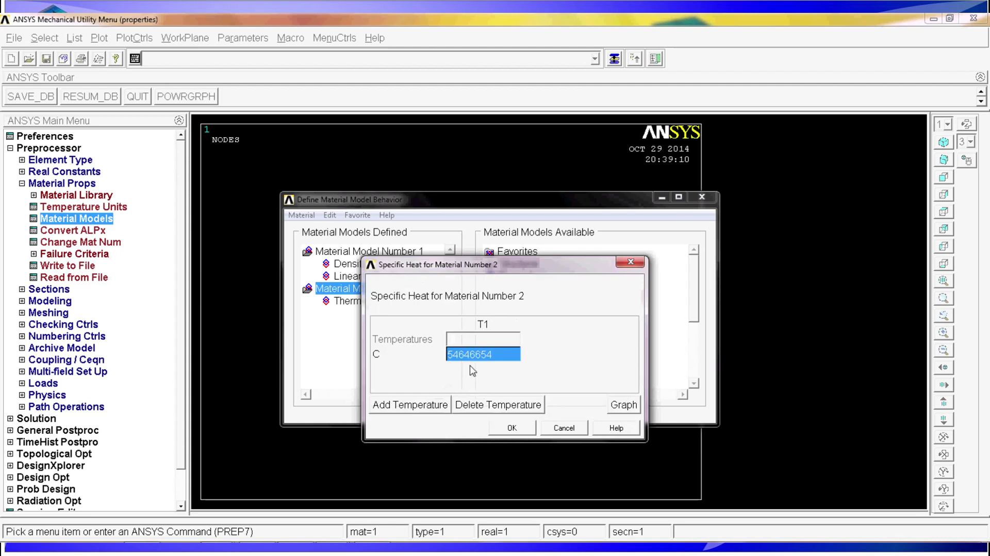
pyautogui.click(512, 428)
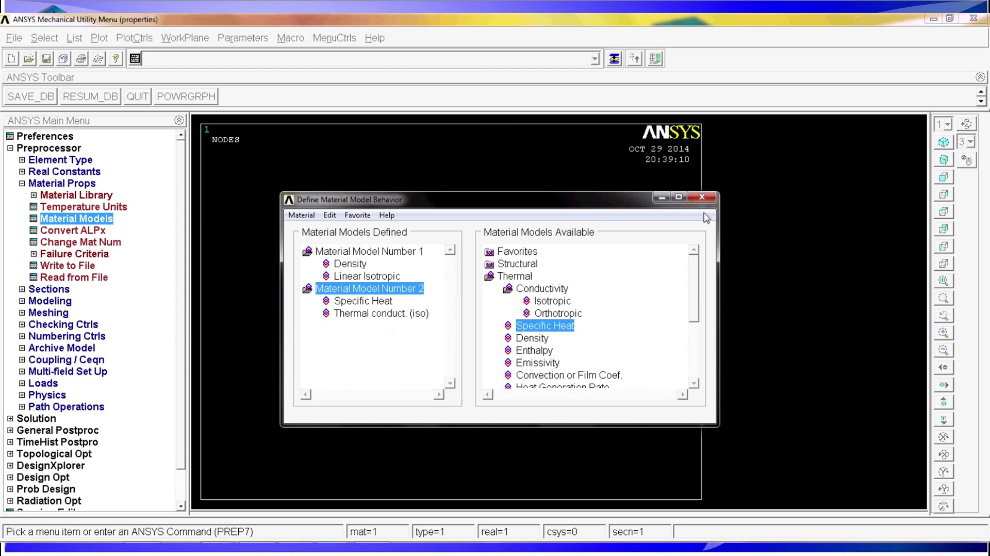
# Step: Close the material models and review the defined element types list
pyautogui.click(702, 197)
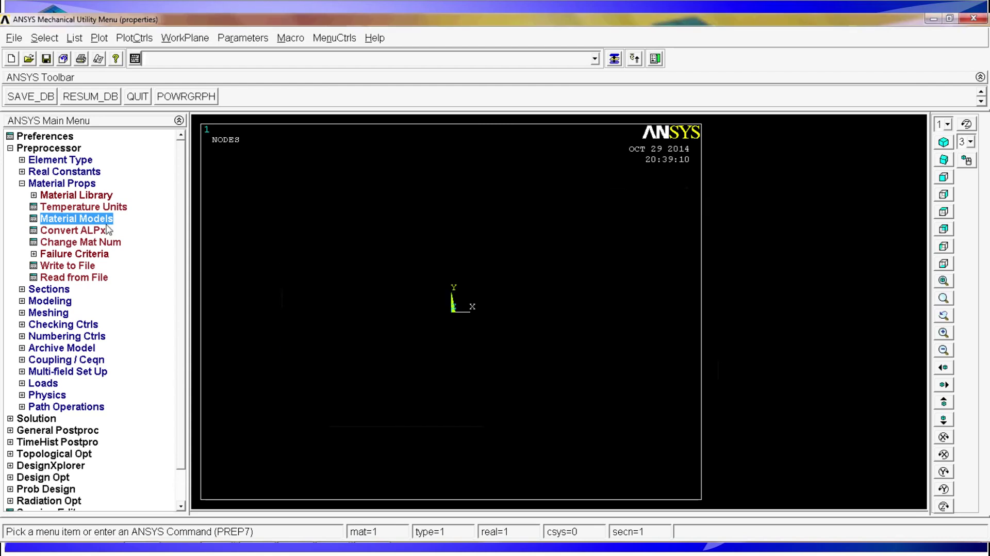
pyautogui.doubleClick(75, 186)
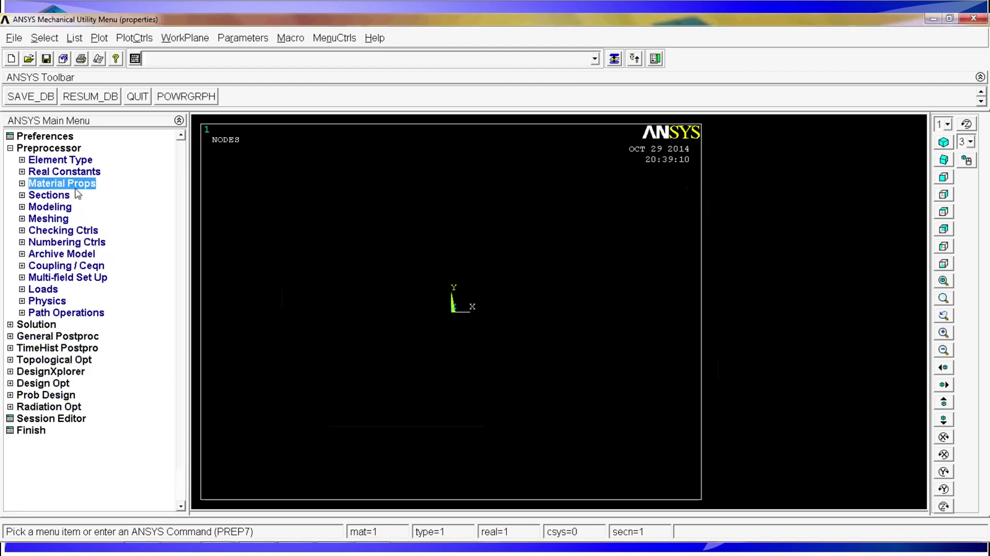
pyautogui.doubleClick(77, 162)
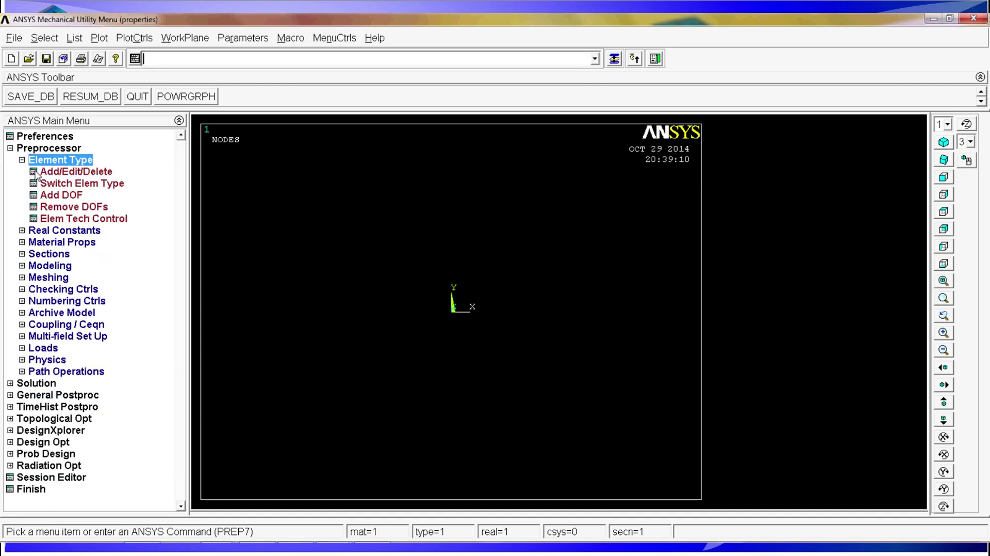
pyautogui.click(86, 172)
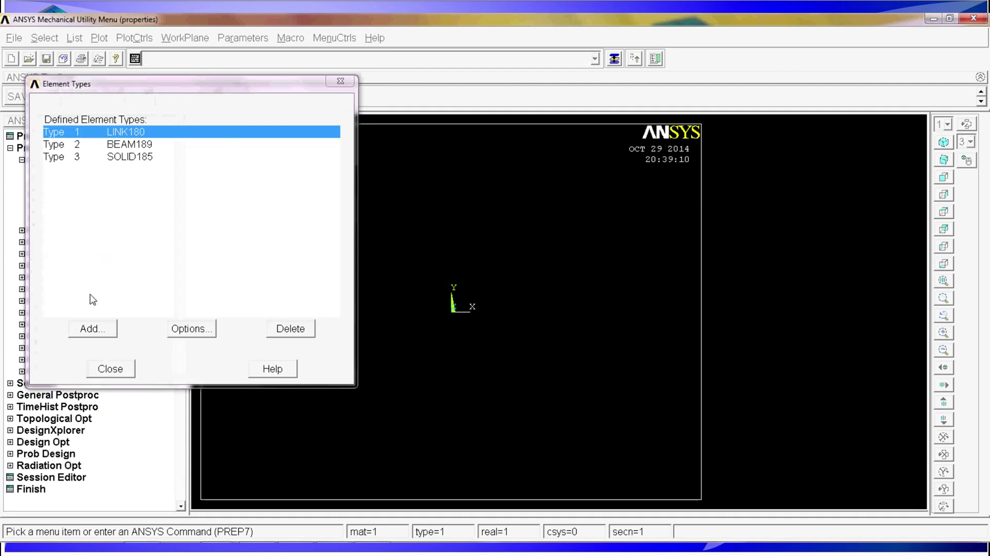
pyautogui.click(127, 372)
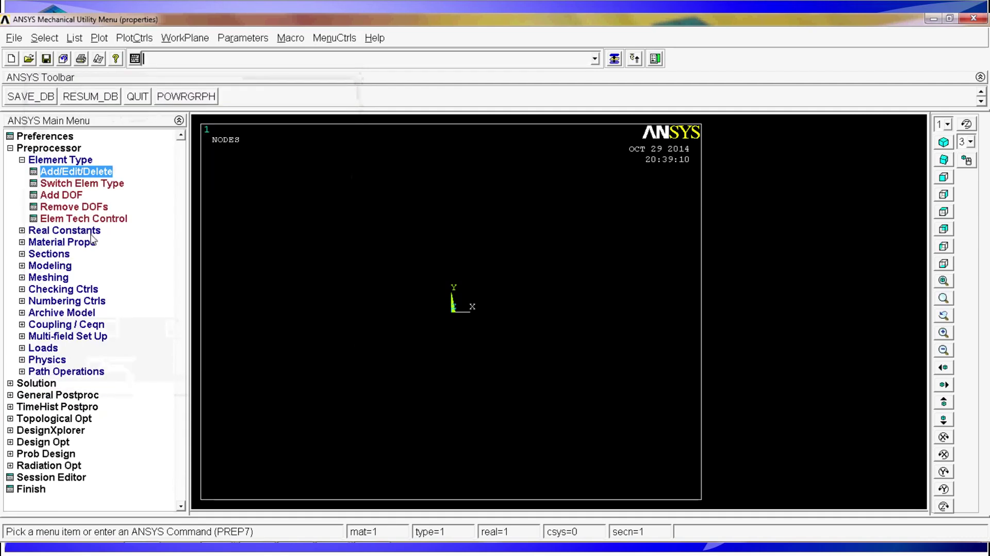
# Step: Reopen and close Material Models, then choose Quit - No Save! in the exit prompt
pyautogui.click(82, 242)
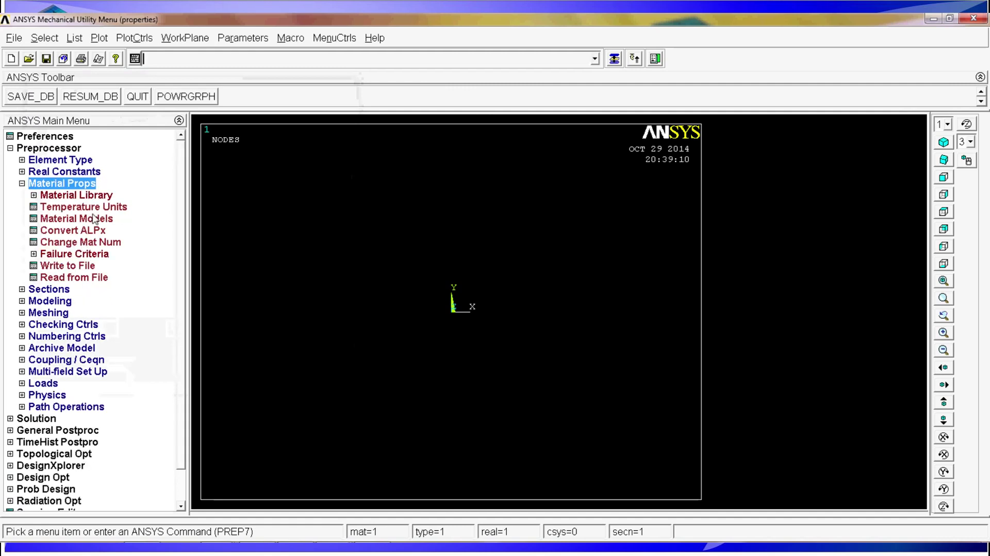
pyautogui.click(95, 218)
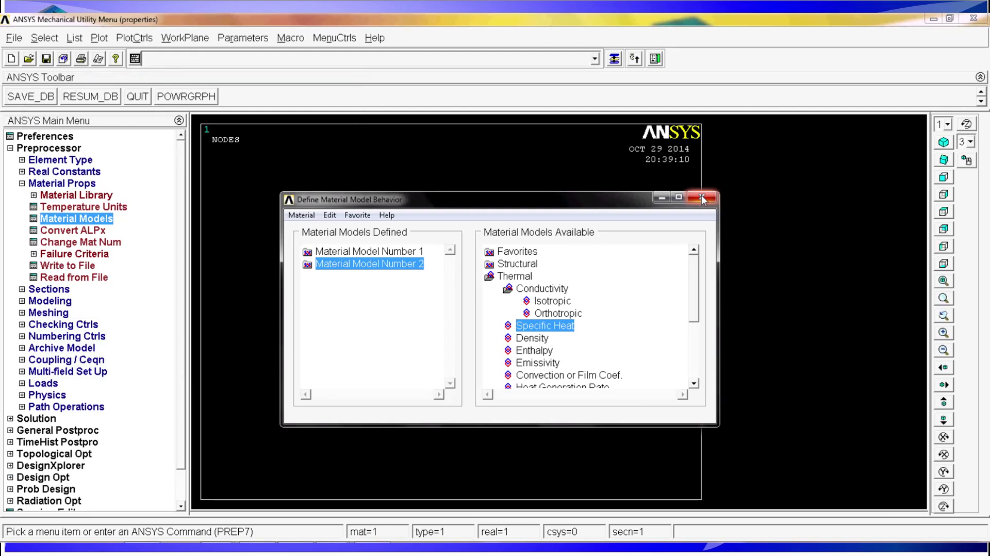
pyautogui.click(702, 198)
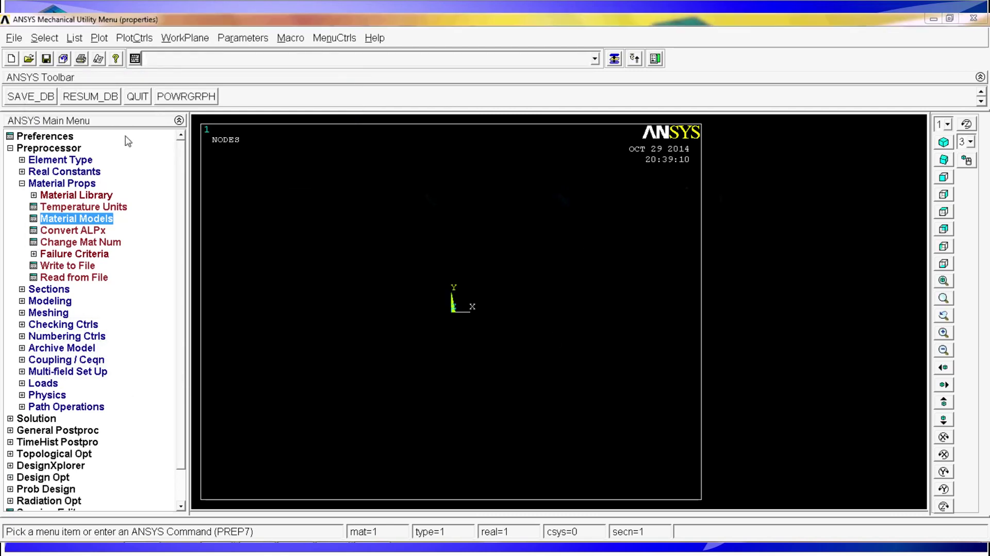
pyautogui.click(144, 98)
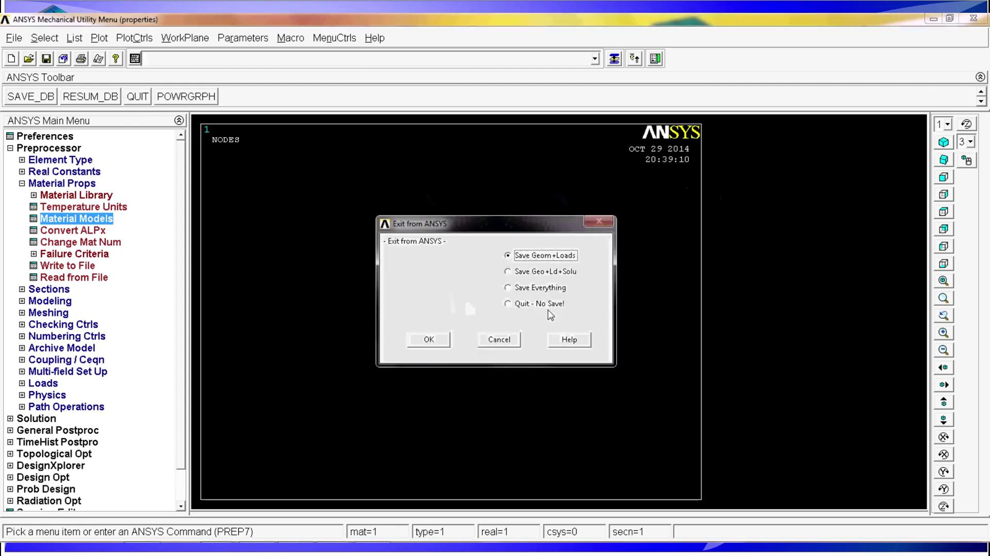
pyautogui.click(539, 304)
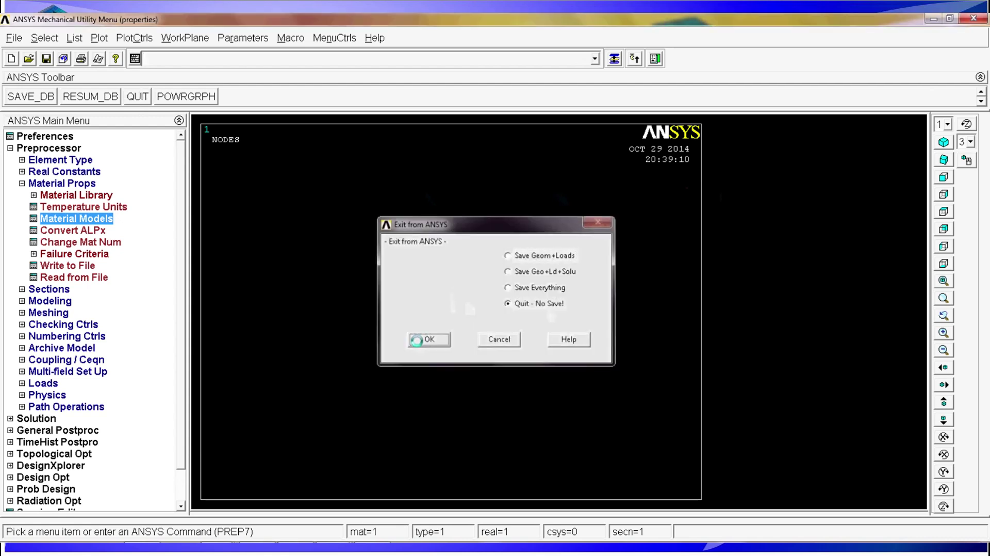